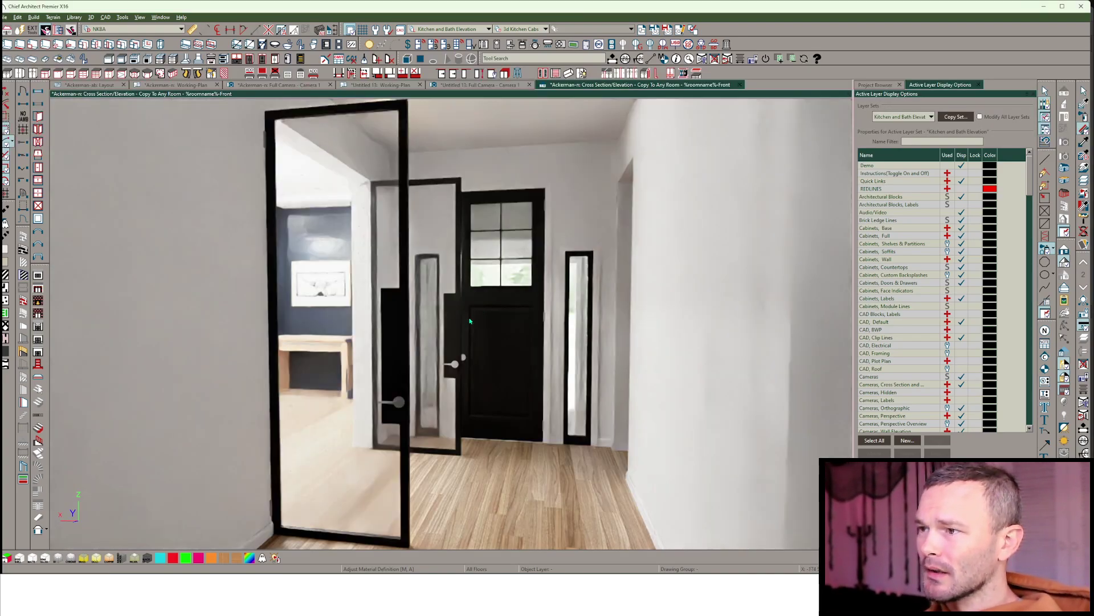
In the full camera view, turn to the office built-ins and open the definition of the dark cabinet material
key("ctrl+Tab")
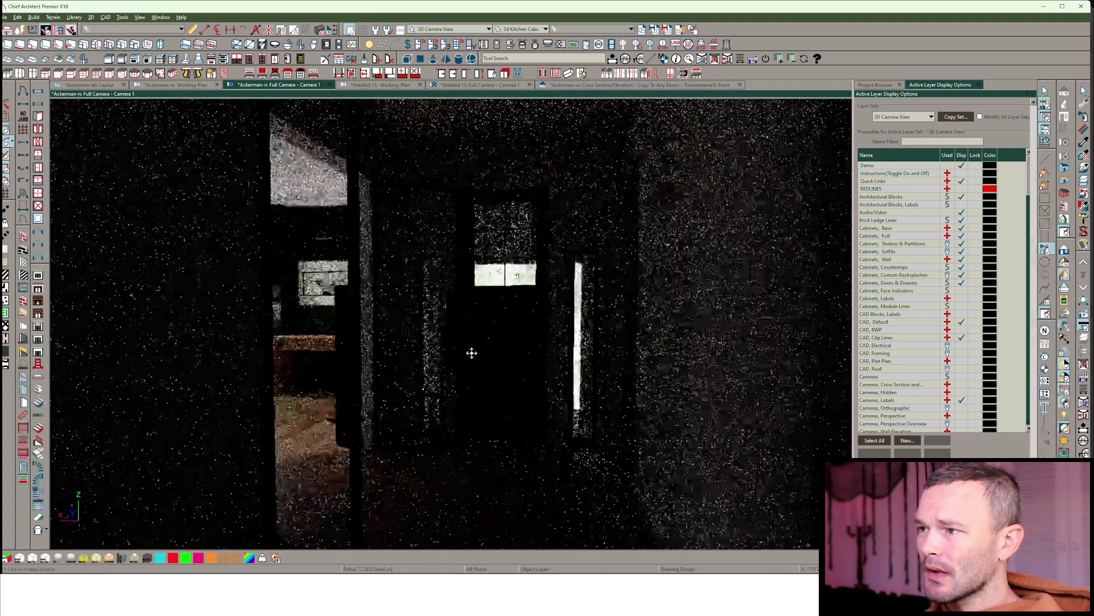
key("Left")
key("Left")
key("Left")
key("Left")
key("Left")
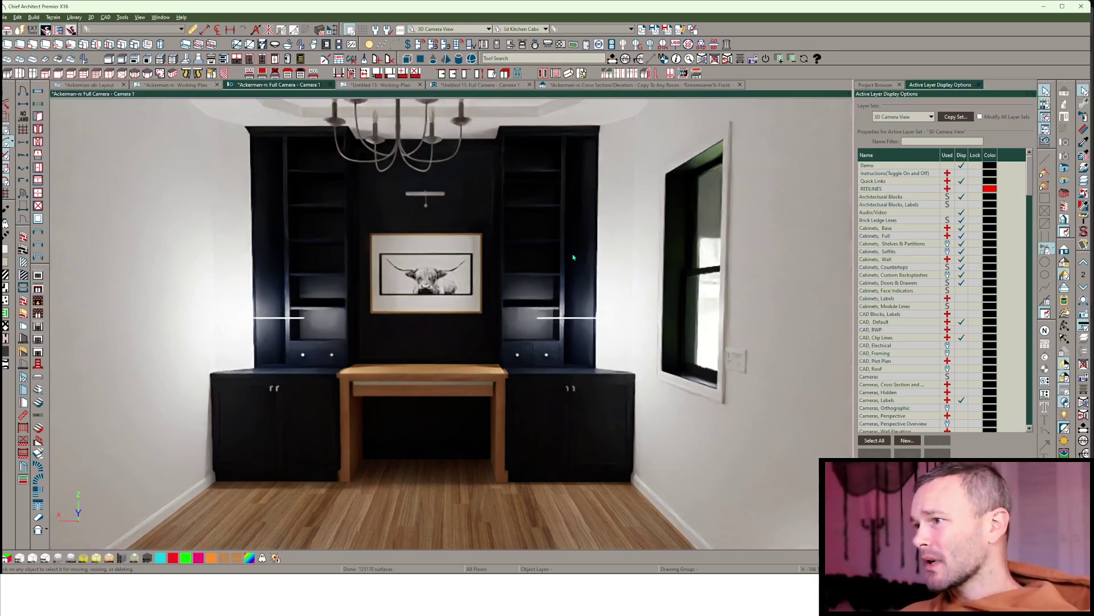
left_click(1083, 130)
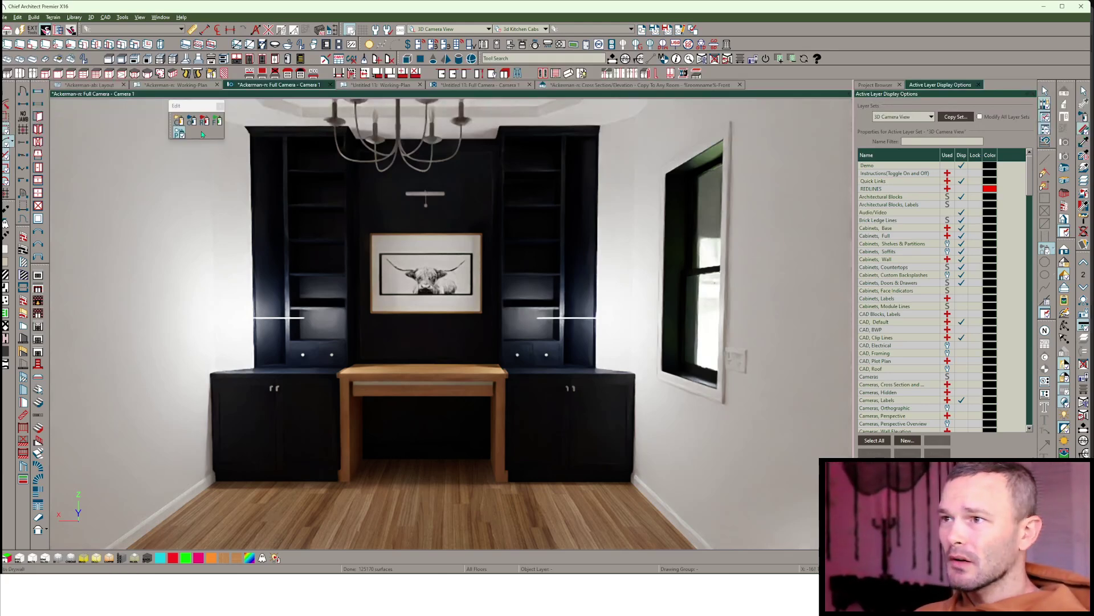
left_click(180, 134)
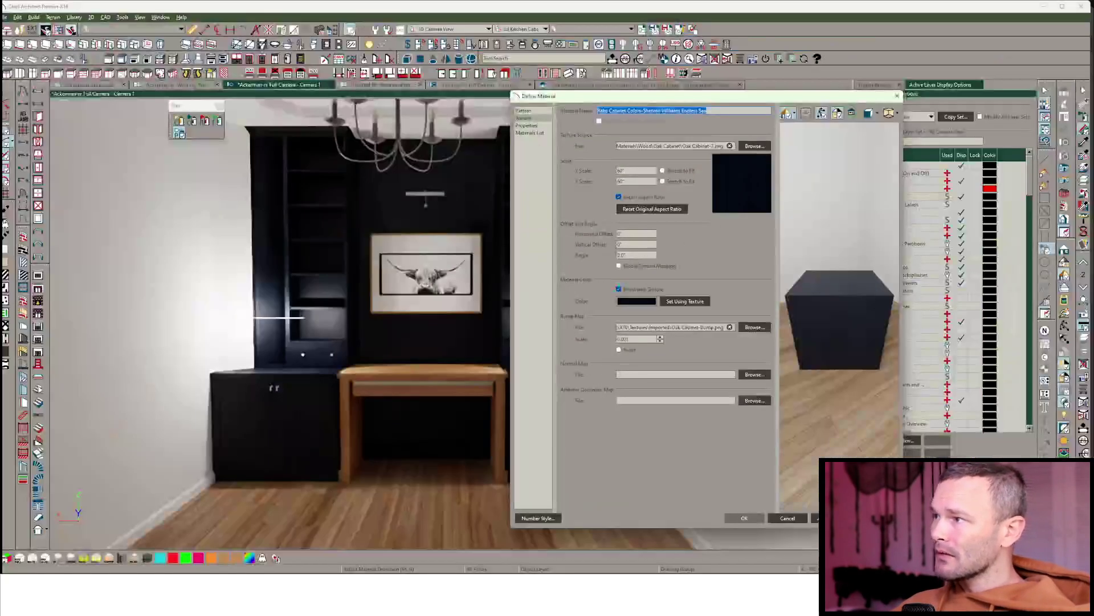
Toggle Blend with Texture off and back on, and recolor the cabinet material teal with hue 194, saturation 45.5% and luminance 30.2%
left_click(619, 289)
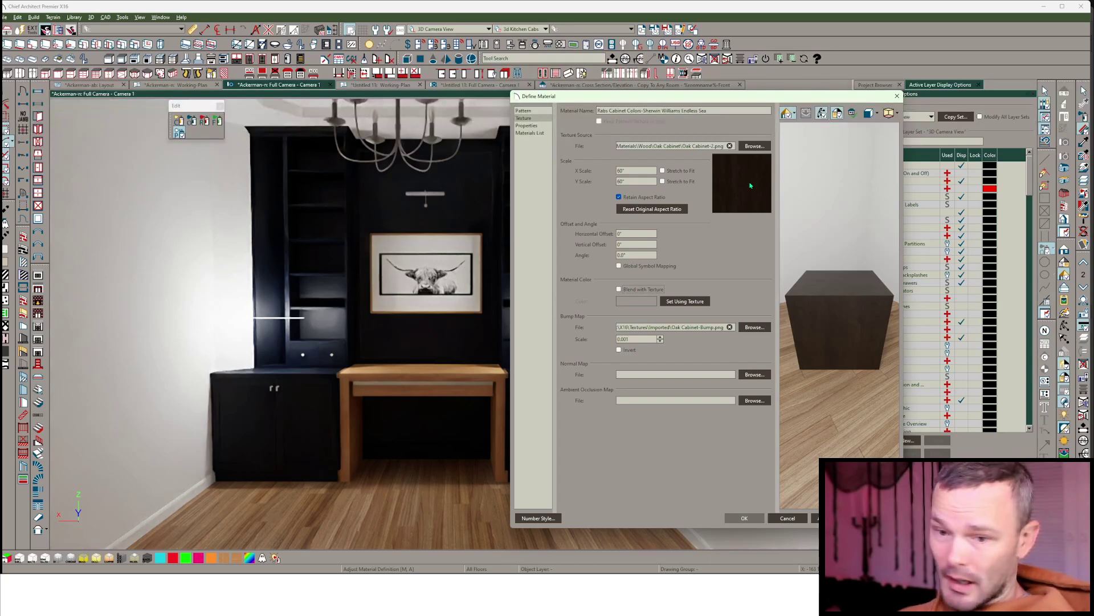
left_click(619, 289)
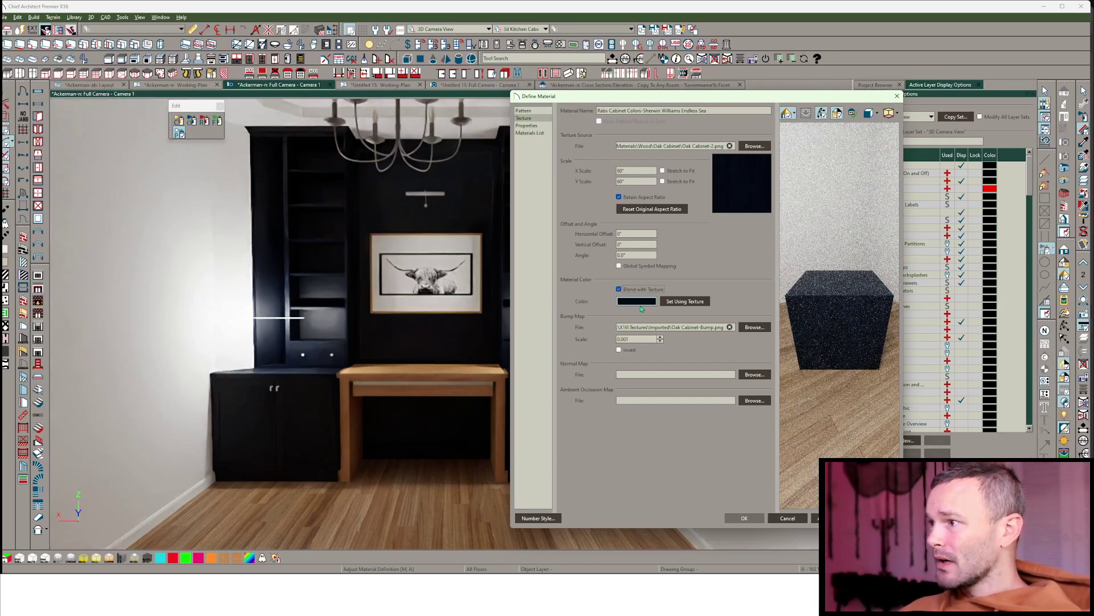
left_click(641, 303)
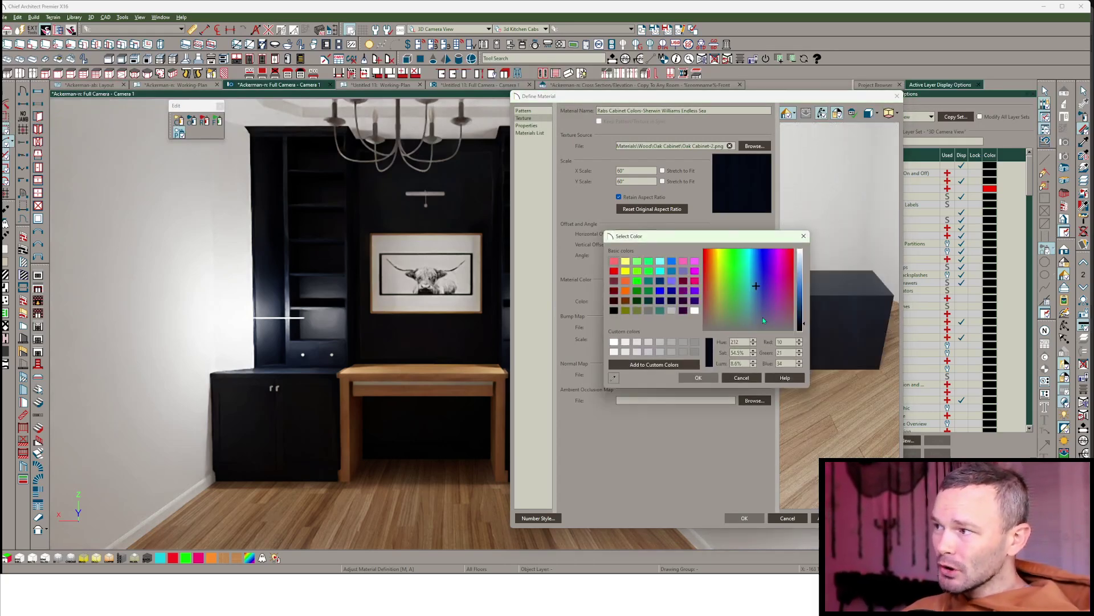
left_click(751, 293)
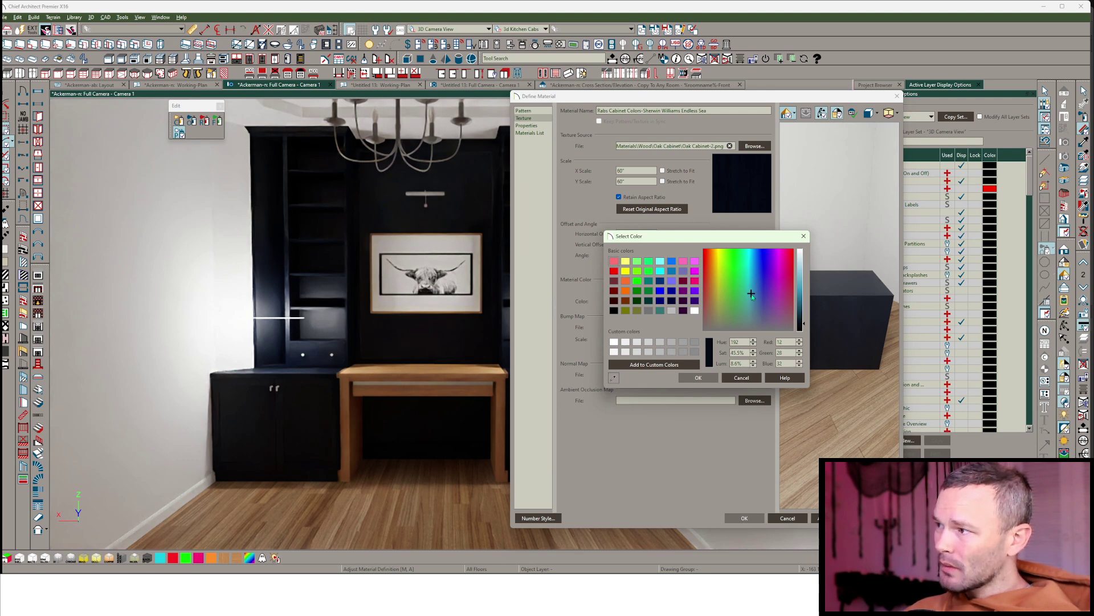
left_click(801, 304)
left_click(711, 378)
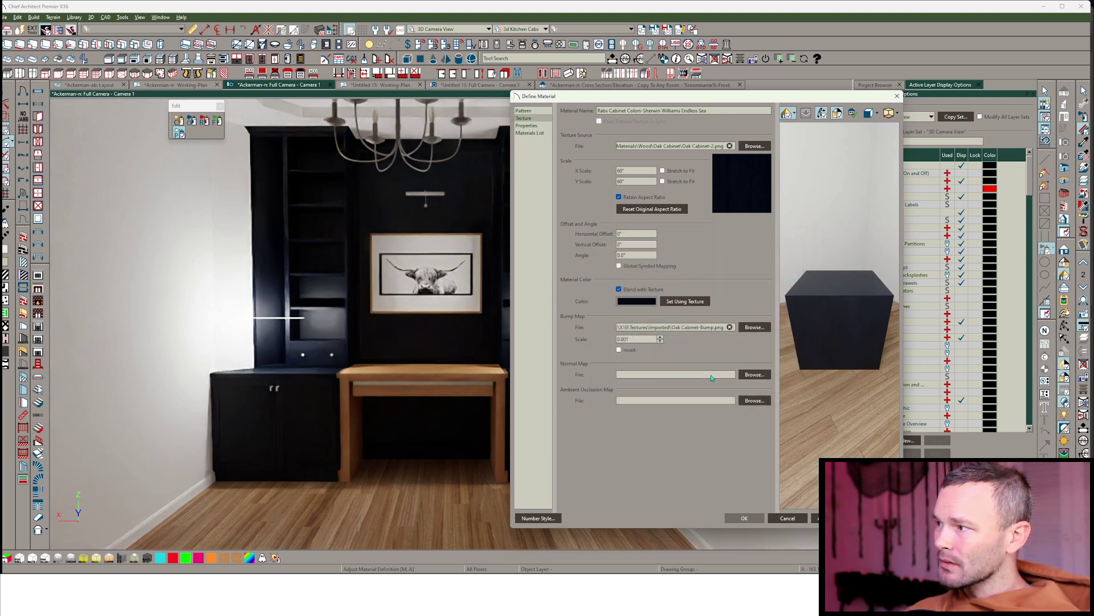
left_click(640, 304)
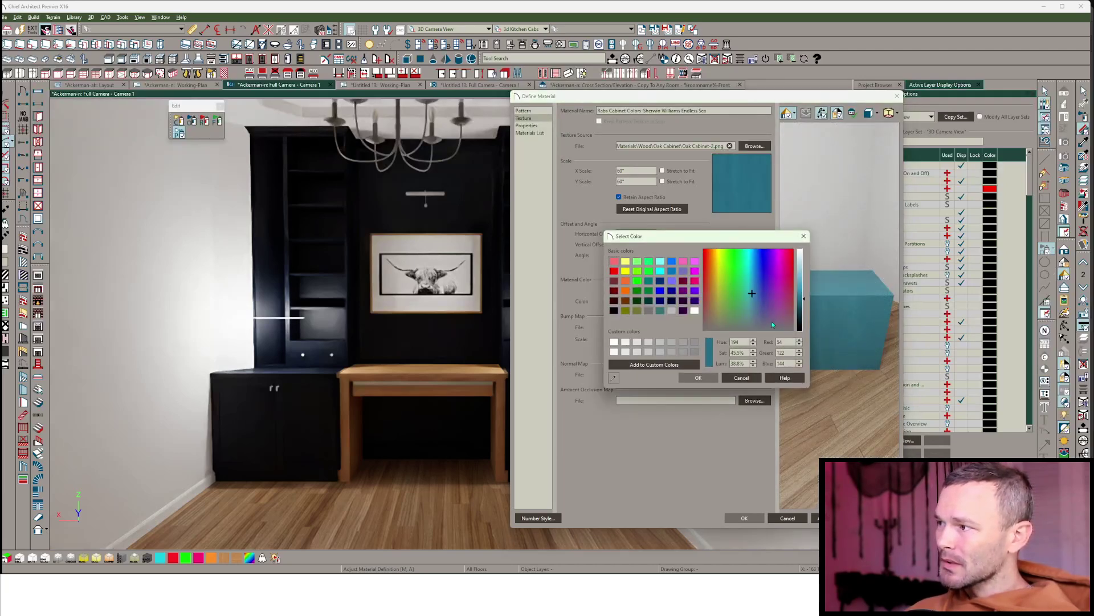
left_click(803, 309)
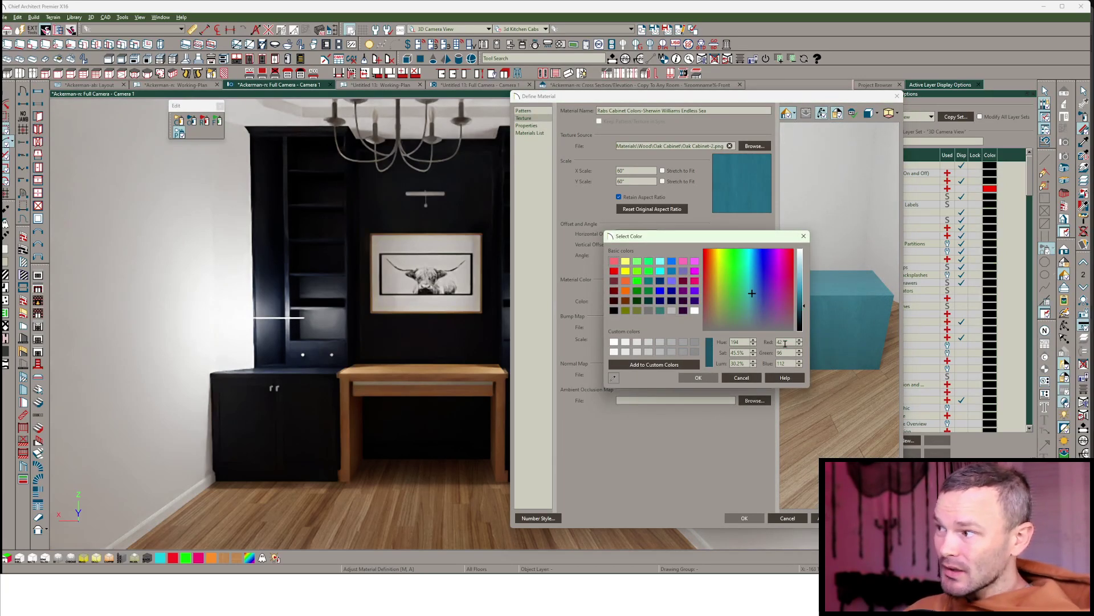
left_click(706, 377)
left_click(744, 518)
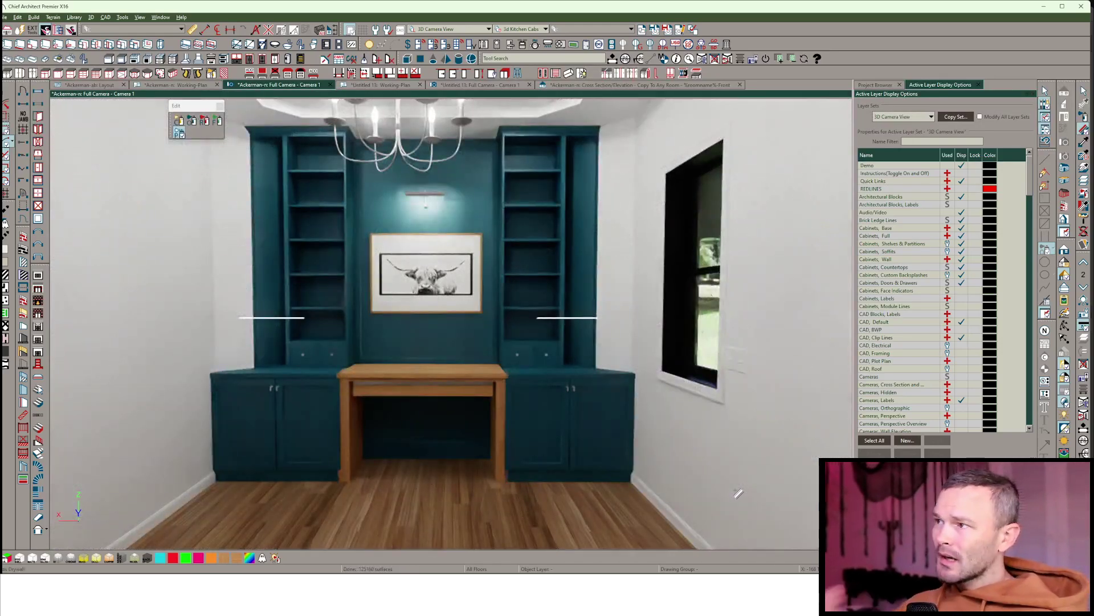
Switch to the cabinet cross section/elevation view and toggle its color display off and back on
left_click(684, 86)
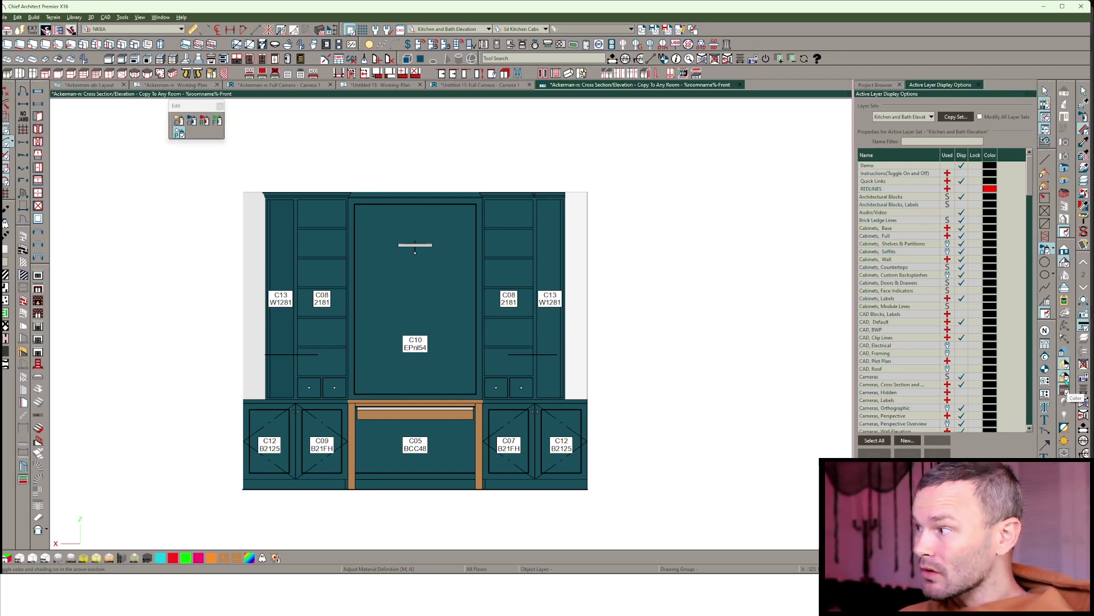
left_click(1065, 389)
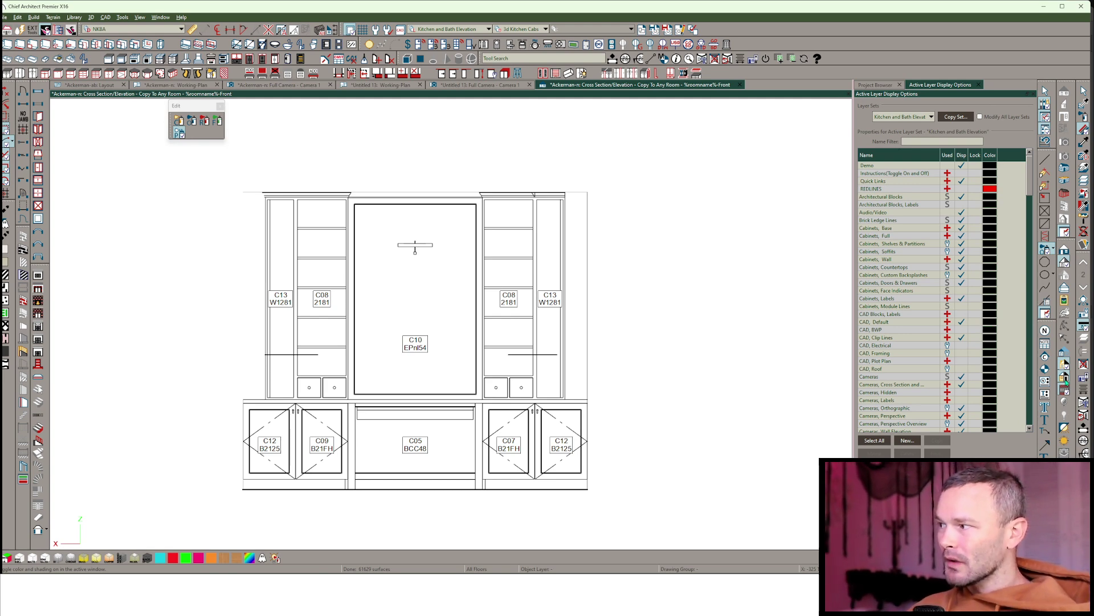
left_click(1065, 377)
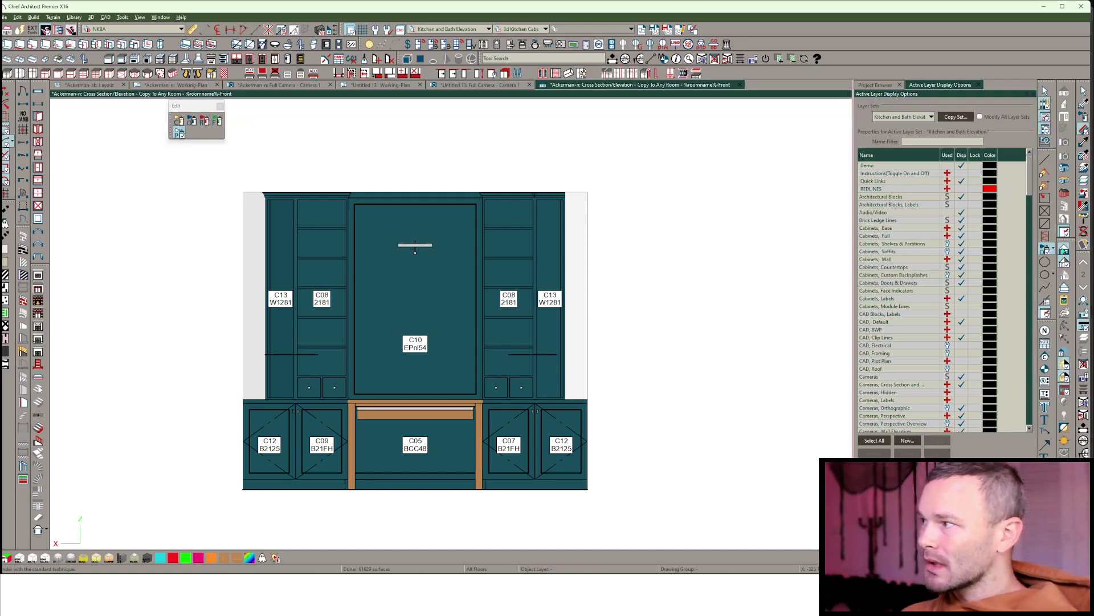
Preview the elevation in Standard, Vector View, Glass House, Technical Illustration, Watercolor, Hand Drawn Lines and Duotone through the rendering technique options
left_click(1063, 258)
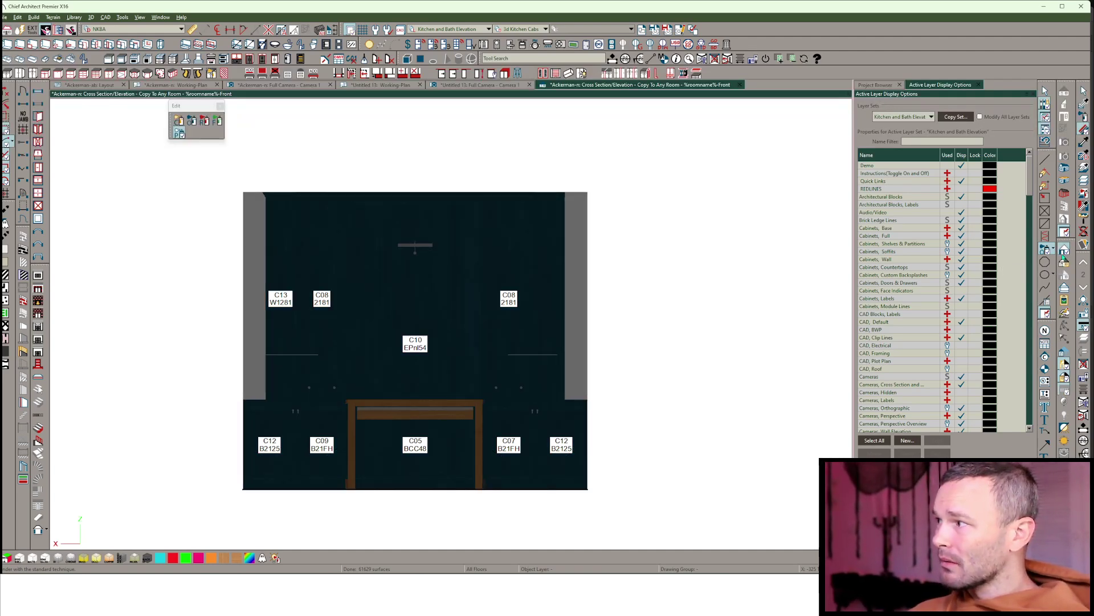
left_click(1063, 258)
left_click(462, 178)
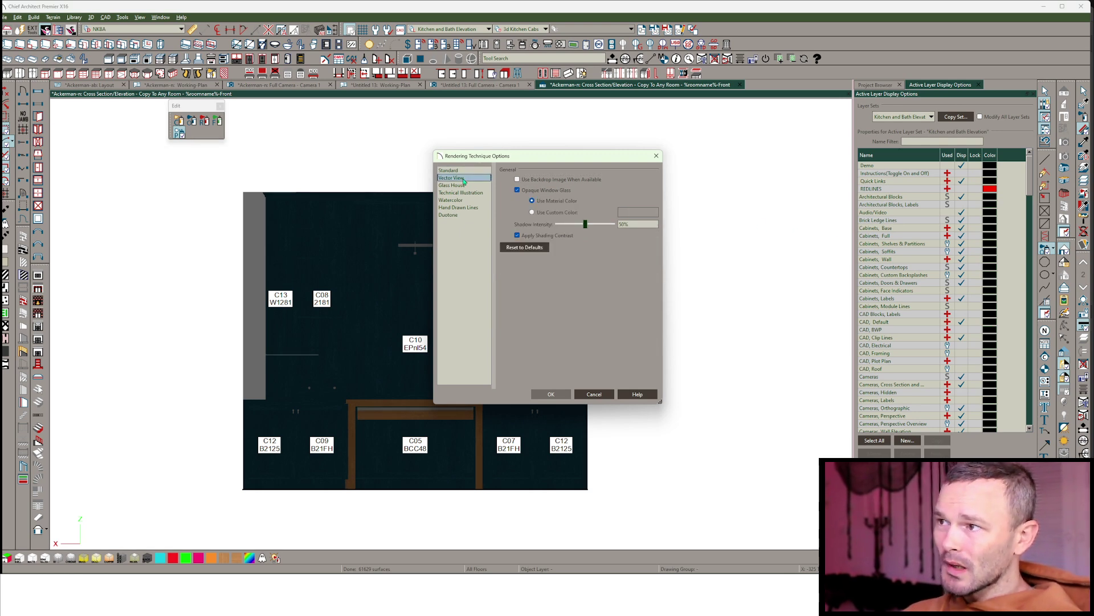
left_click(463, 185)
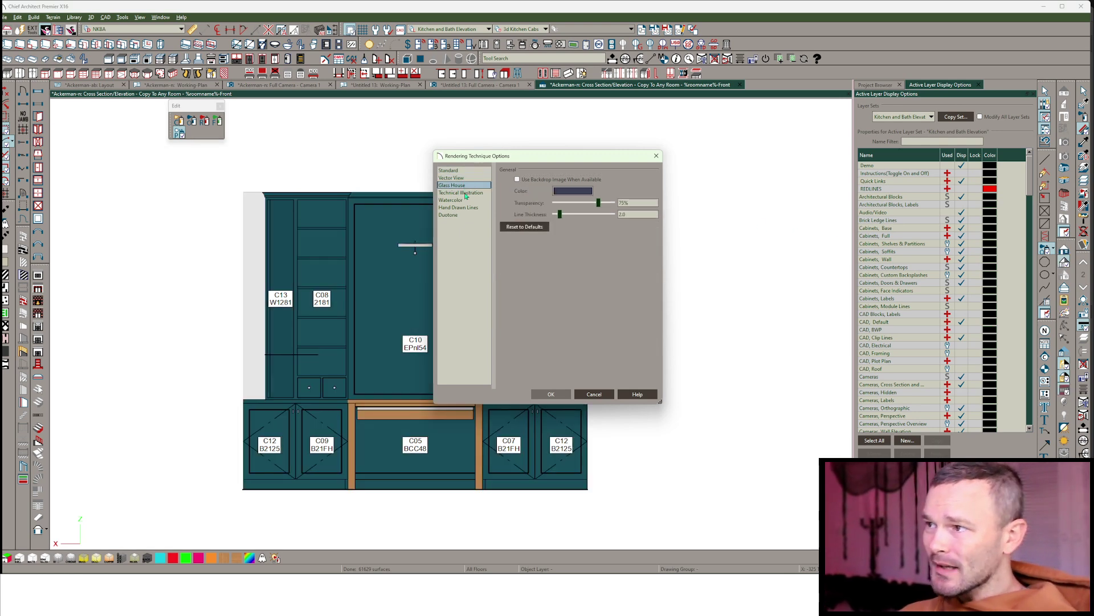
left_click(465, 193)
left_click(451, 200)
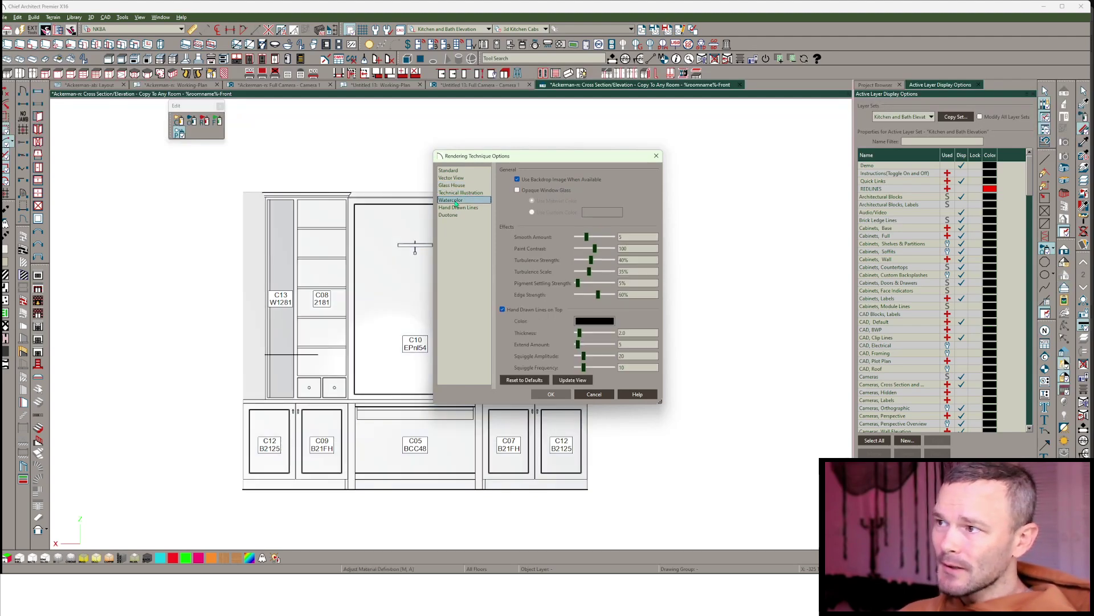
left_click(468, 208)
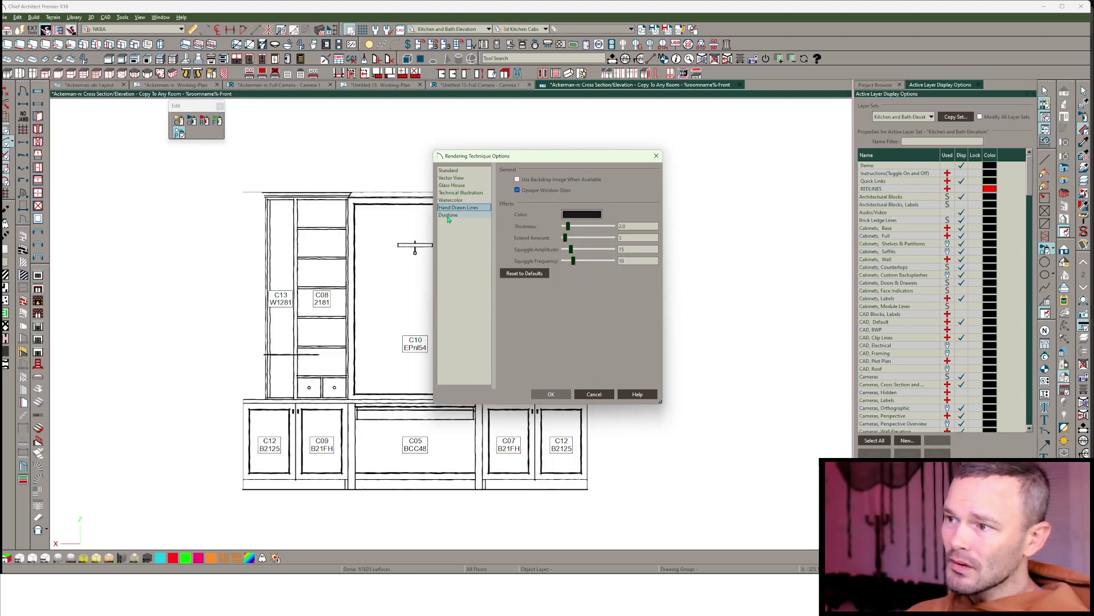
left_click(448, 215)
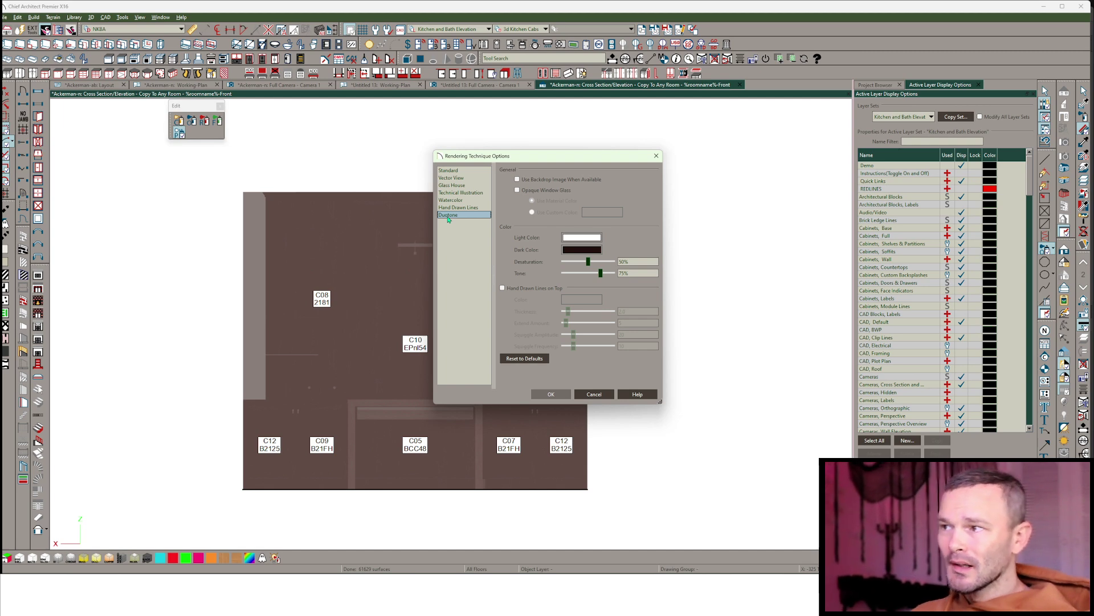
Compare Vector View with Standard, dismiss the rendering technique options and render the elevation in Vector View
left_click(458, 207)
left_click(460, 192)
left_click(451, 178)
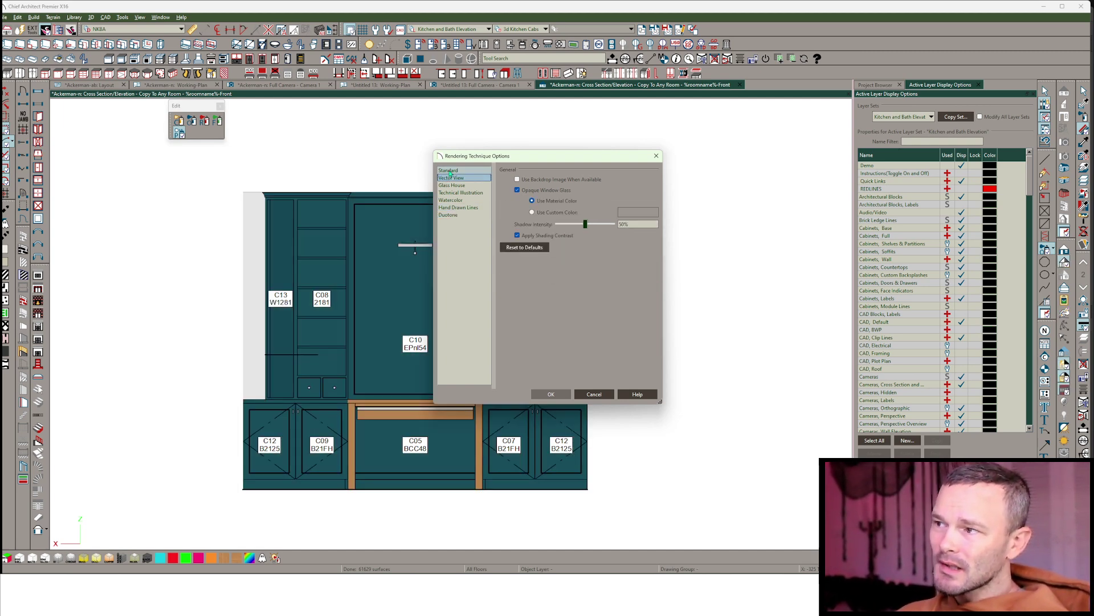
left_click(449, 170)
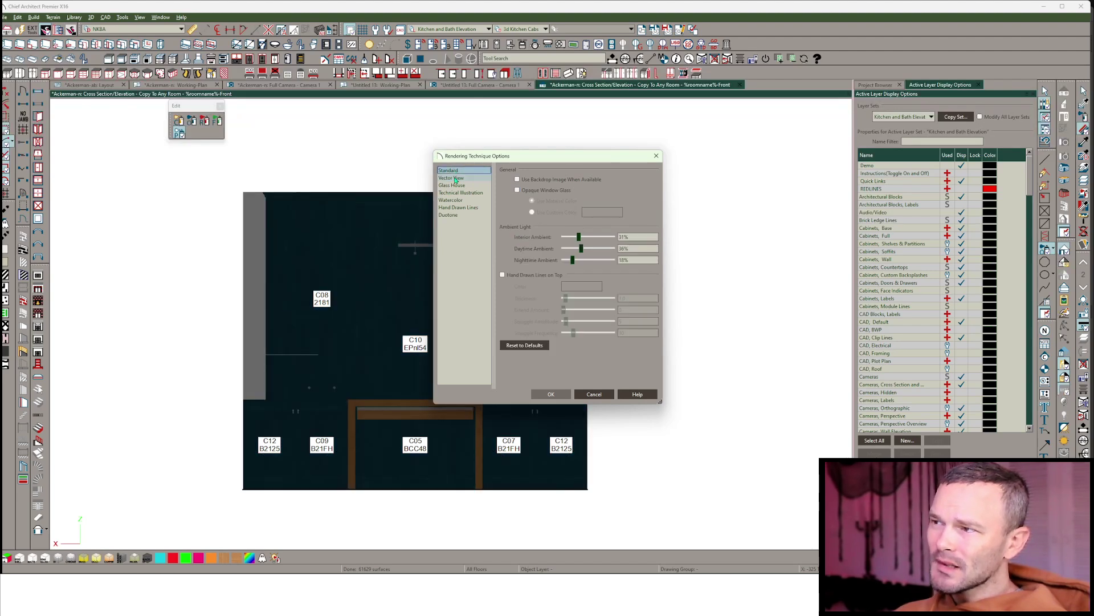
left_click(455, 178)
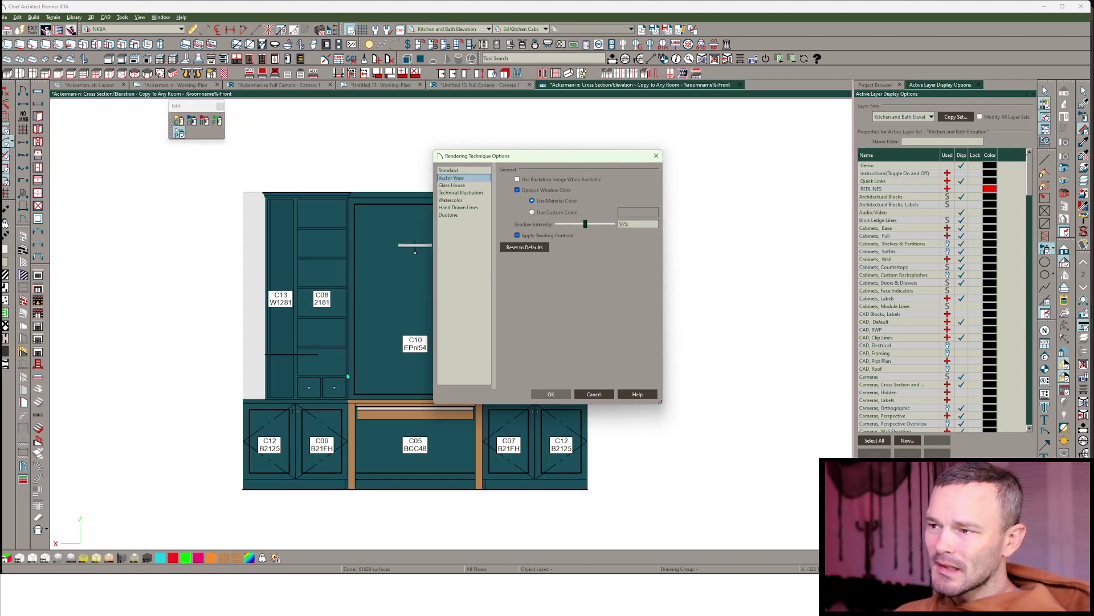
left_click(595, 394)
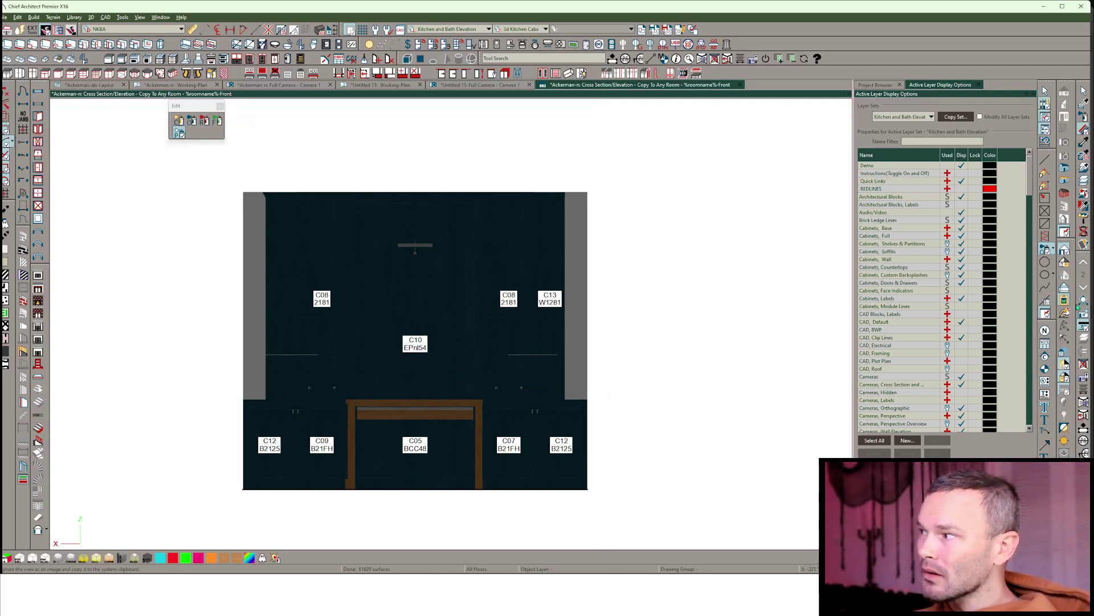
left_click(1064, 264)
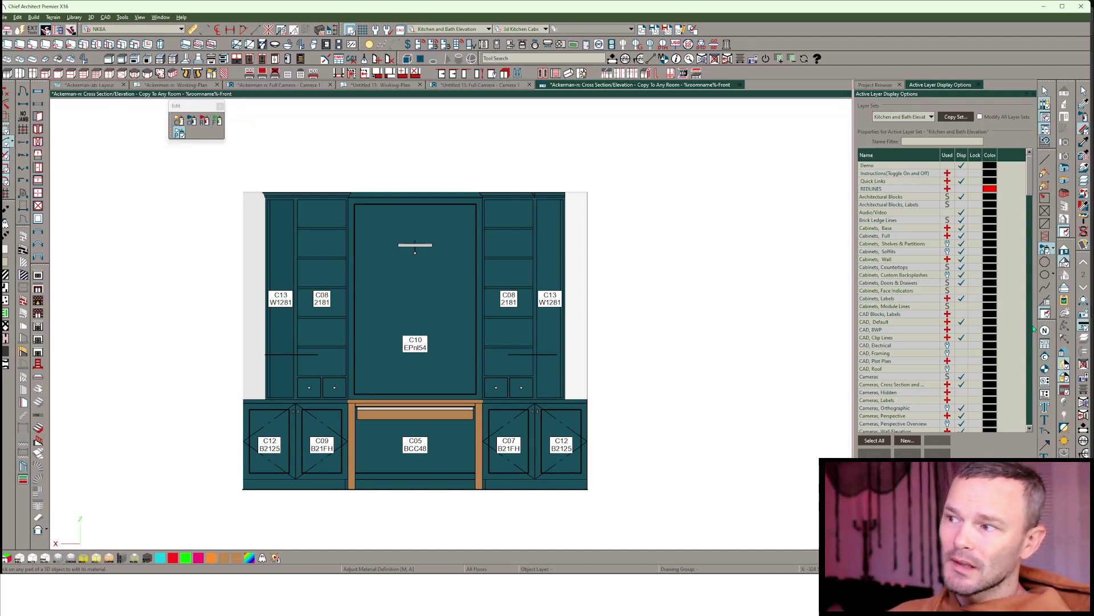
Try a depth cue on the elevation with start and end at 9 11/16" and maximum fog at 53.13%
left_click(1063, 350)
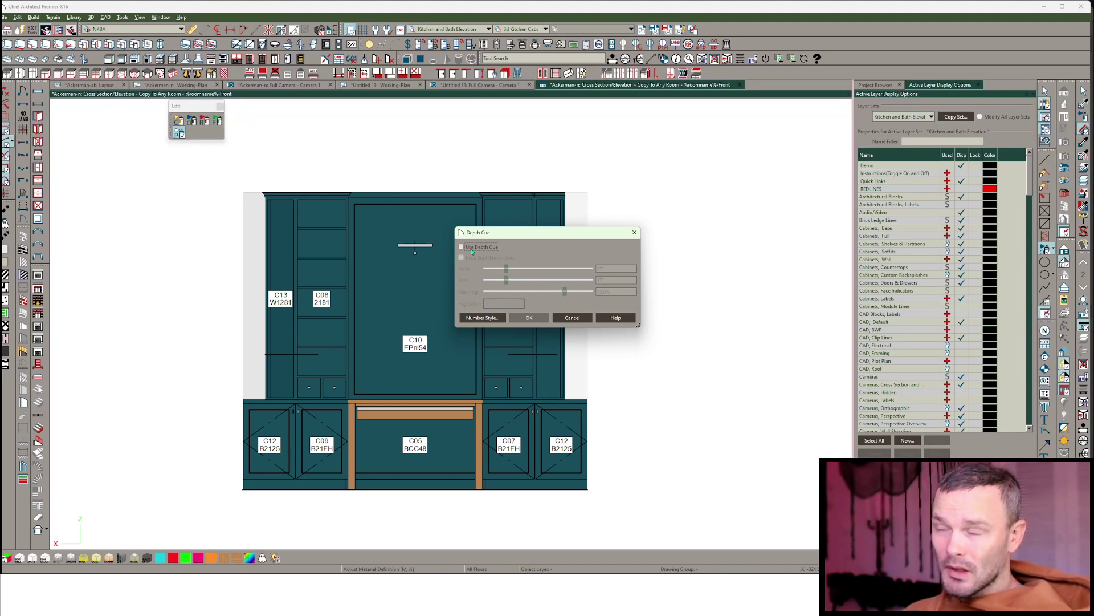
left_click(472, 251)
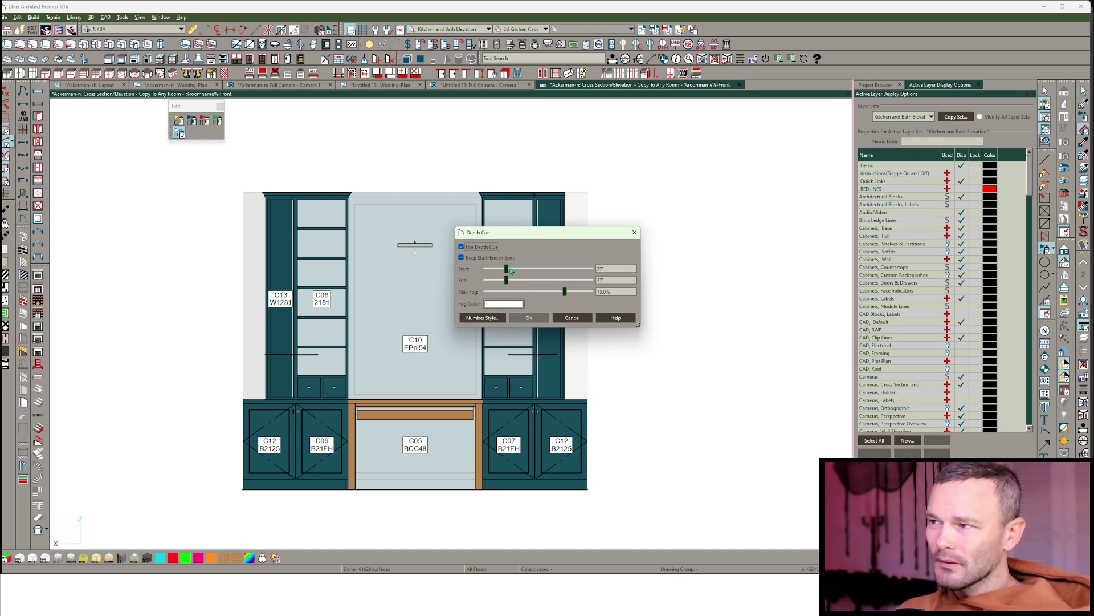
left_click_drag(507, 270, 490, 274)
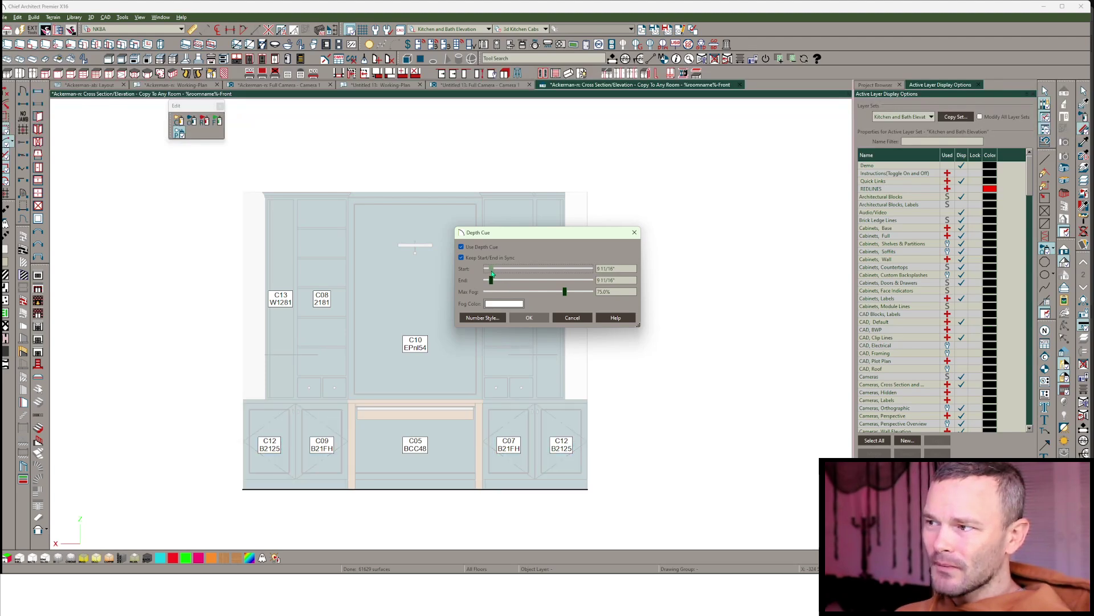
mouse_move(565, 293)
left_mouse_down()
mouse_move(525, 292)
mouse_move(543, 290)
left_mouse_up()
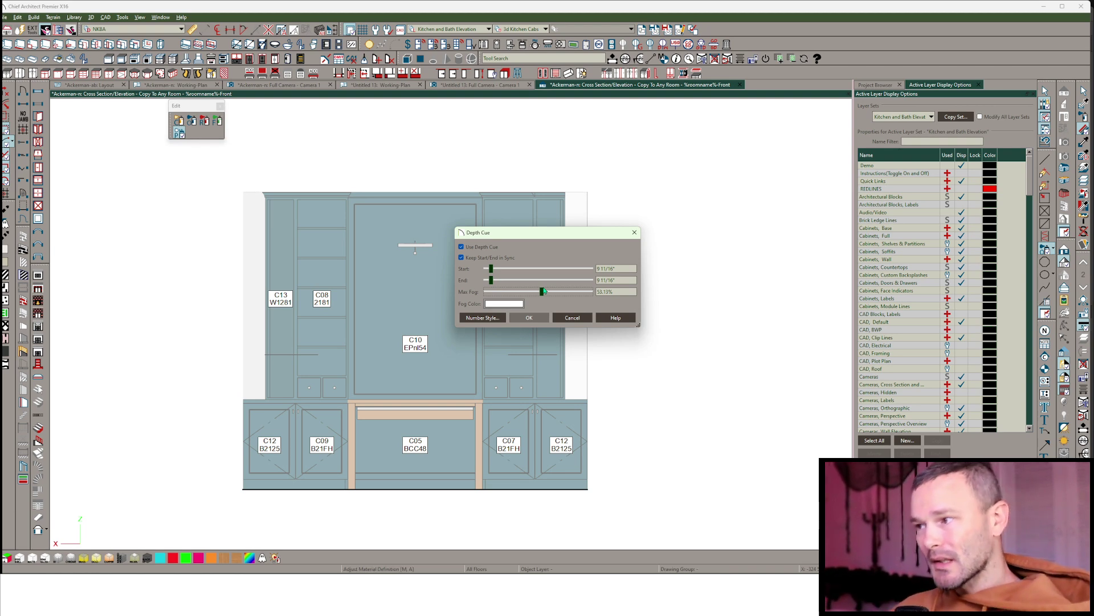
left_click(529, 318)
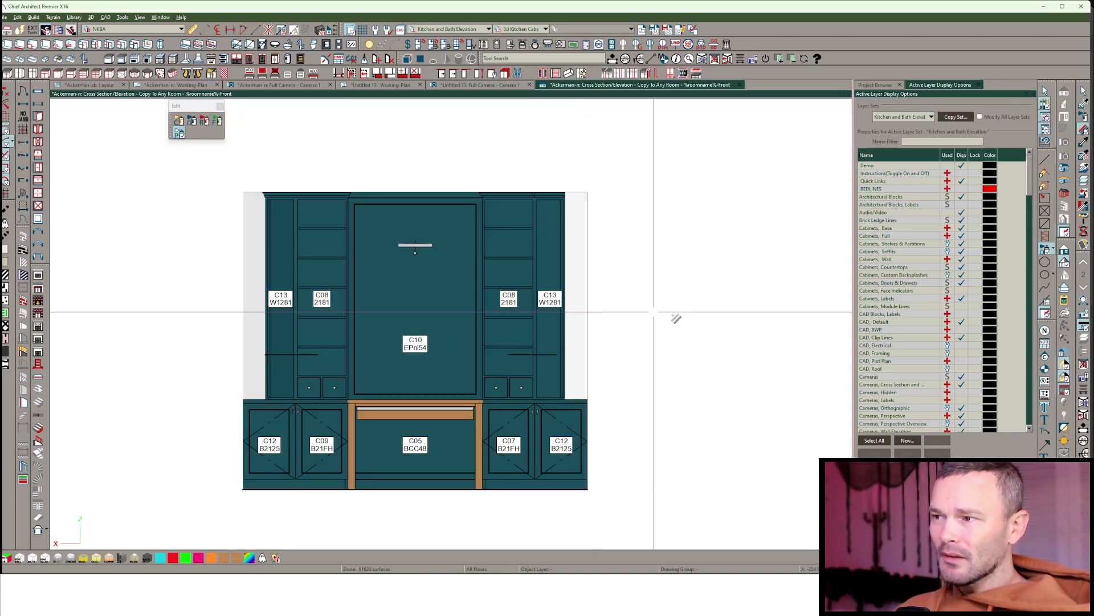
Draw a rectangular polyline across the upper cabinets and give it a solid fill in the layer color at 60% transparency
left_click(1045, 198)
left_click_drag(573, 198, 249, 371)
double_click(415, 198)
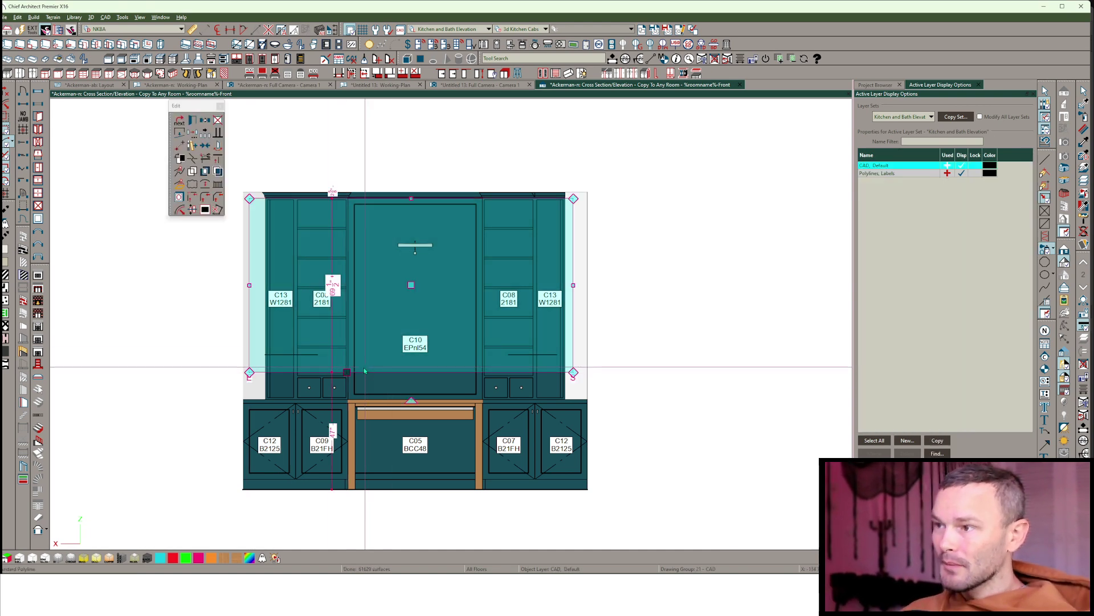
left_click(414, 164)
left_click(529, 149)
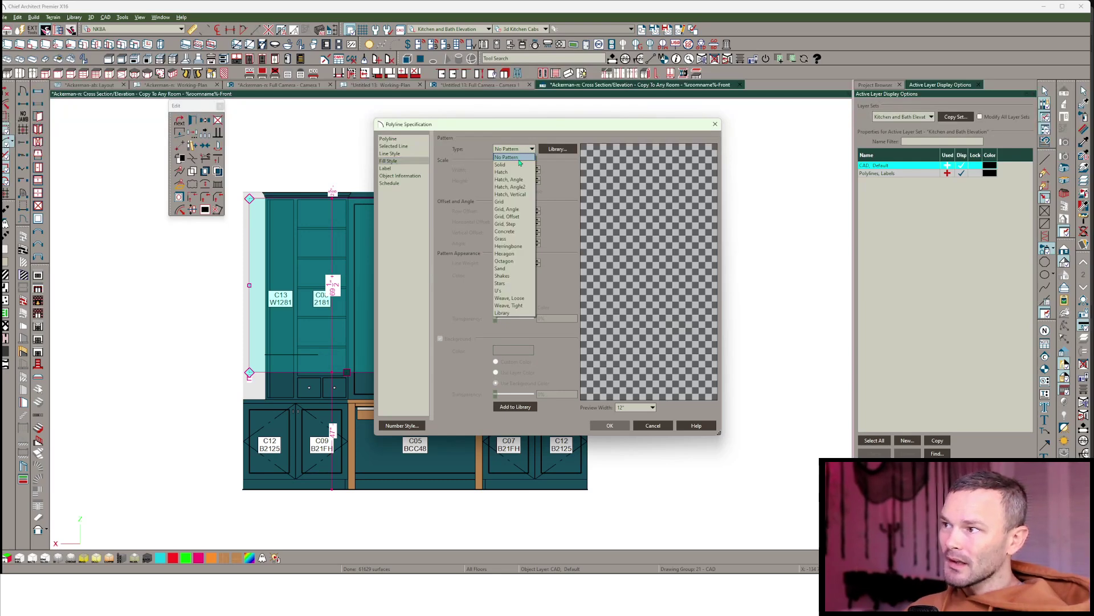
left_click(502, 165)
left_click_drag(495, 318, 517, 318)
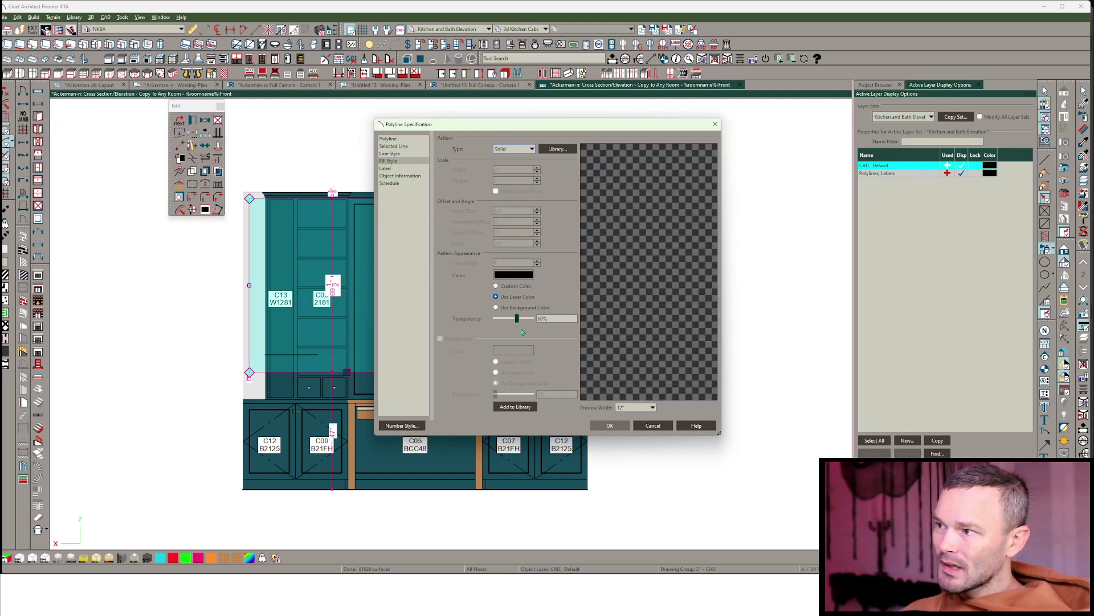
left_click(609, 425)
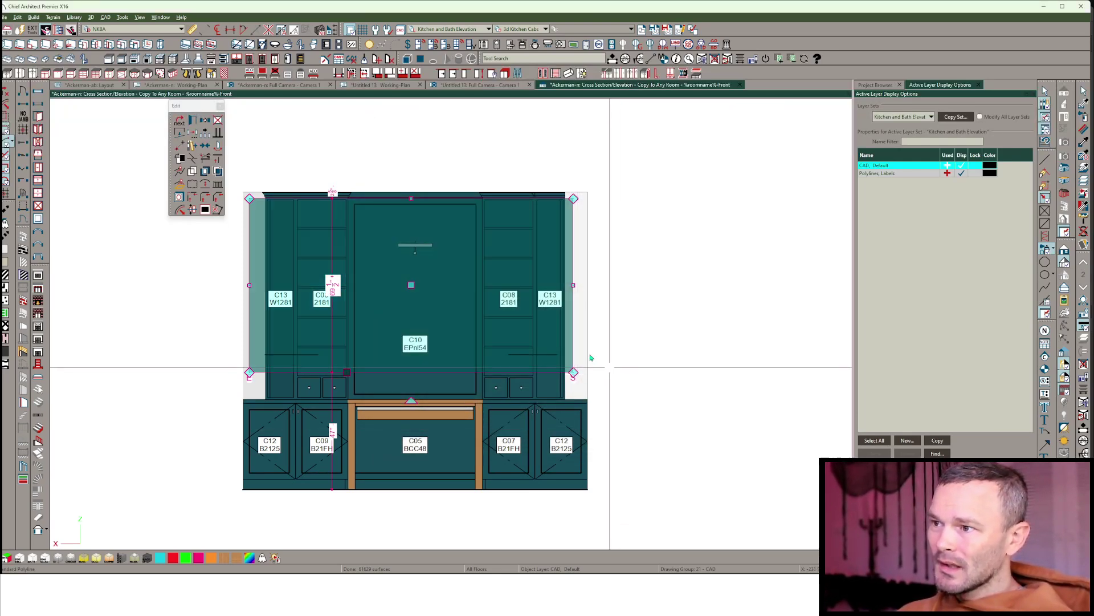
Delete the transparent filled polyline covering the upper cabinets
key("Escape")
scroll(503, 319, "down", 1)
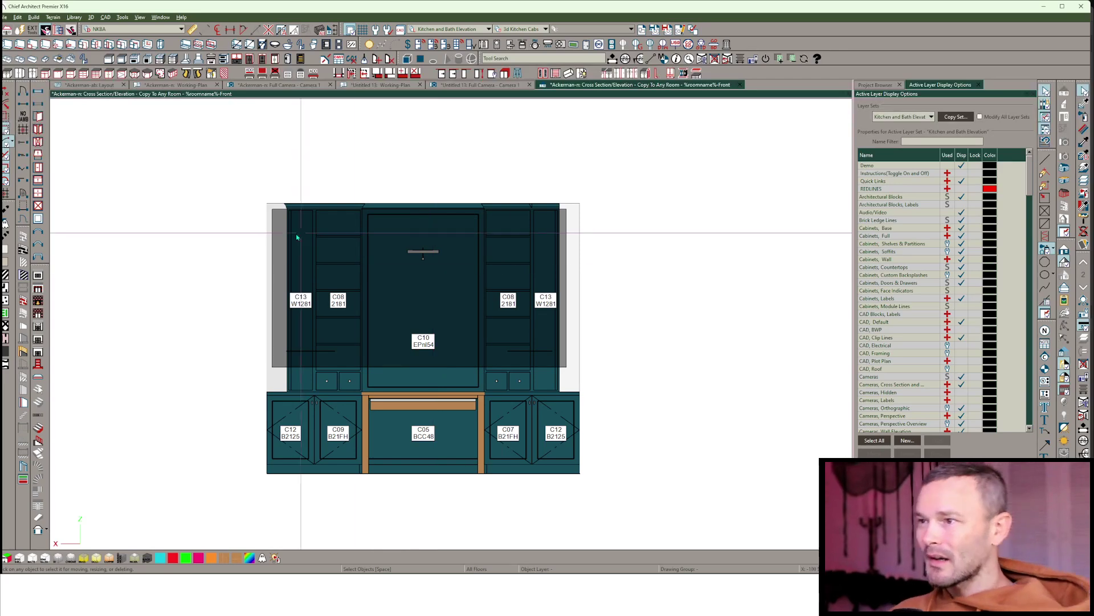
left_click(273, 241)
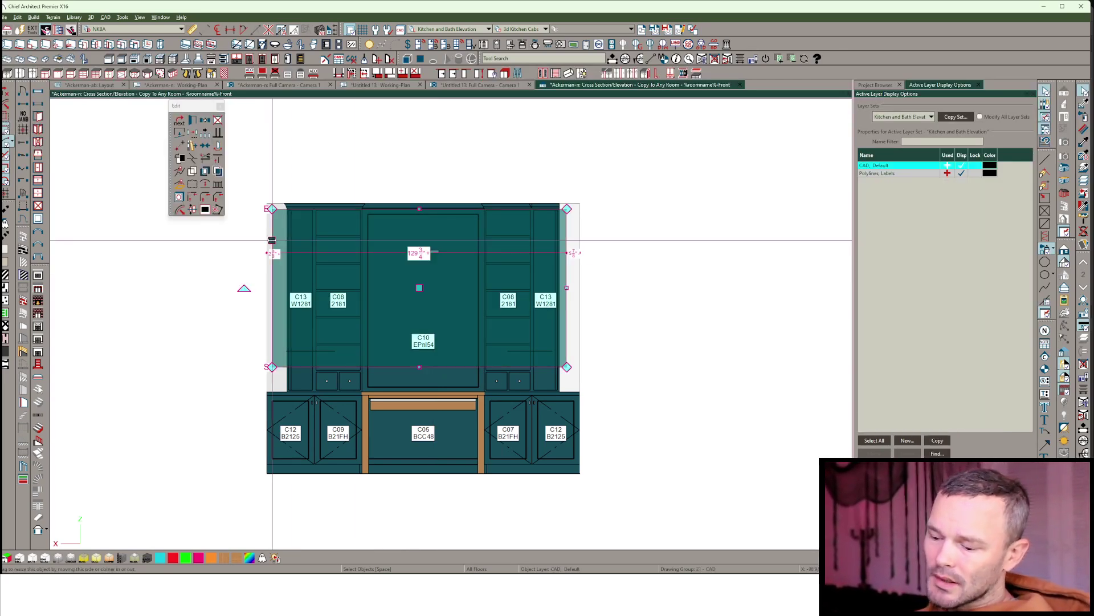
key("Escape")
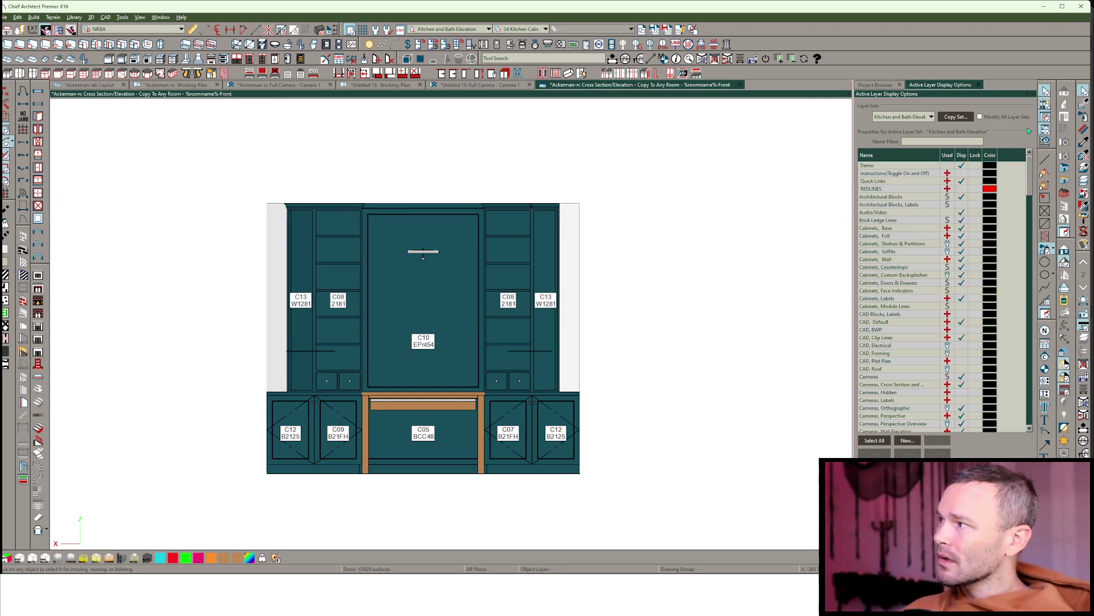
Inspect the material color of the cabinets' Sherwin Williams Endless Sea material and close its definition
left_click(424, 301)
left_click(633, 305)
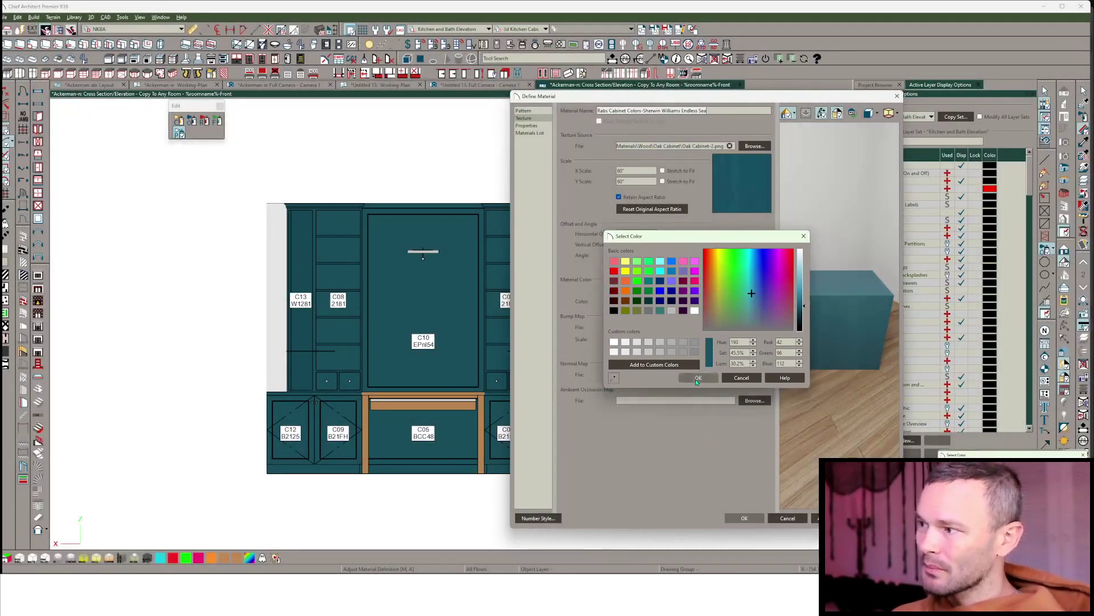
left_click(697, 378)
left_click(745, 518)
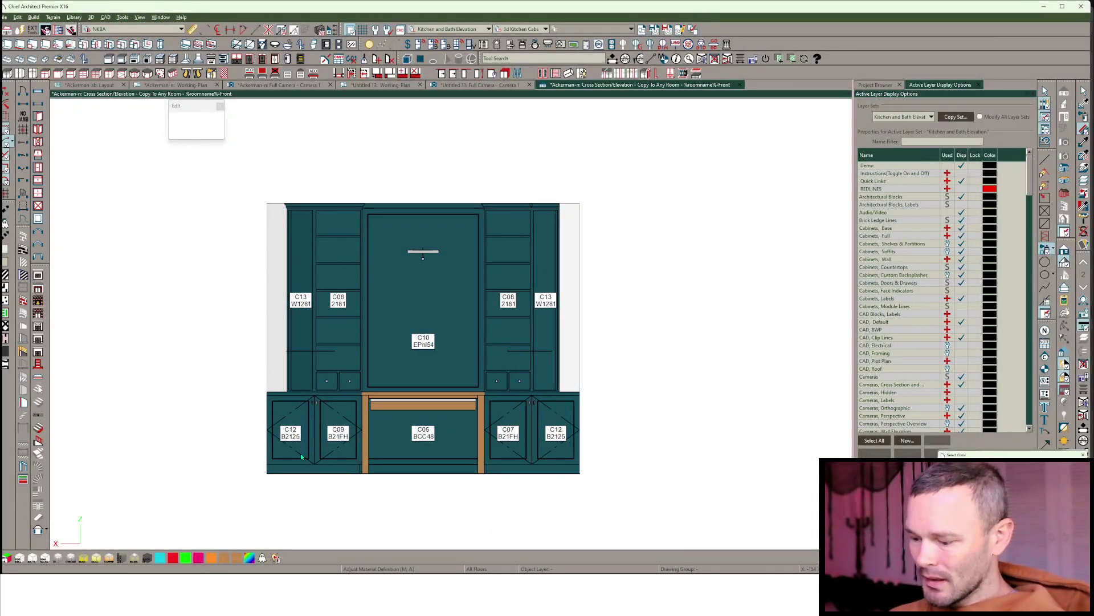
Paste the captured Select Color image into the elevation as a picture and move it to the left of the cabinets
key("alt+e")
key("p")
key("Return")
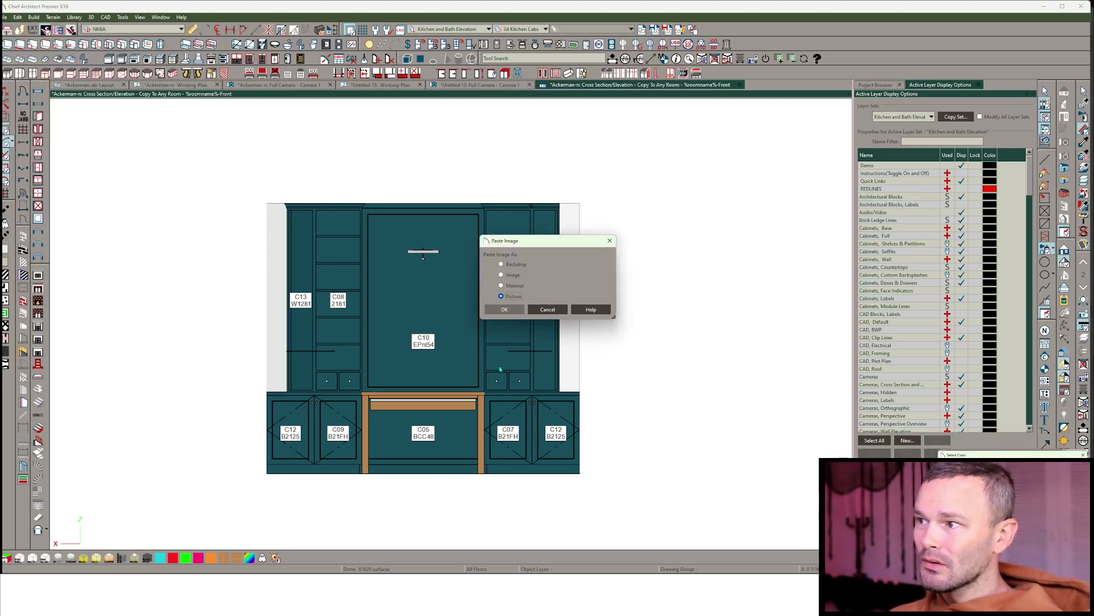
left_click(505, 309)
left_click(539, 295)
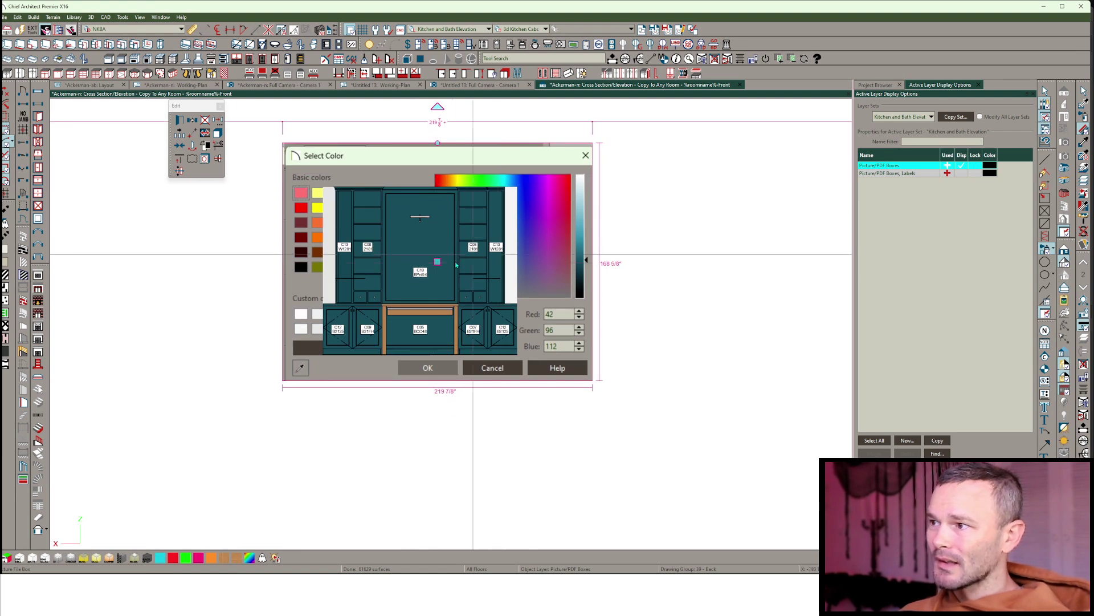
left_click_drag(436, 266, 113, 266)
middle_click_drag(374, 417, 537, 432)
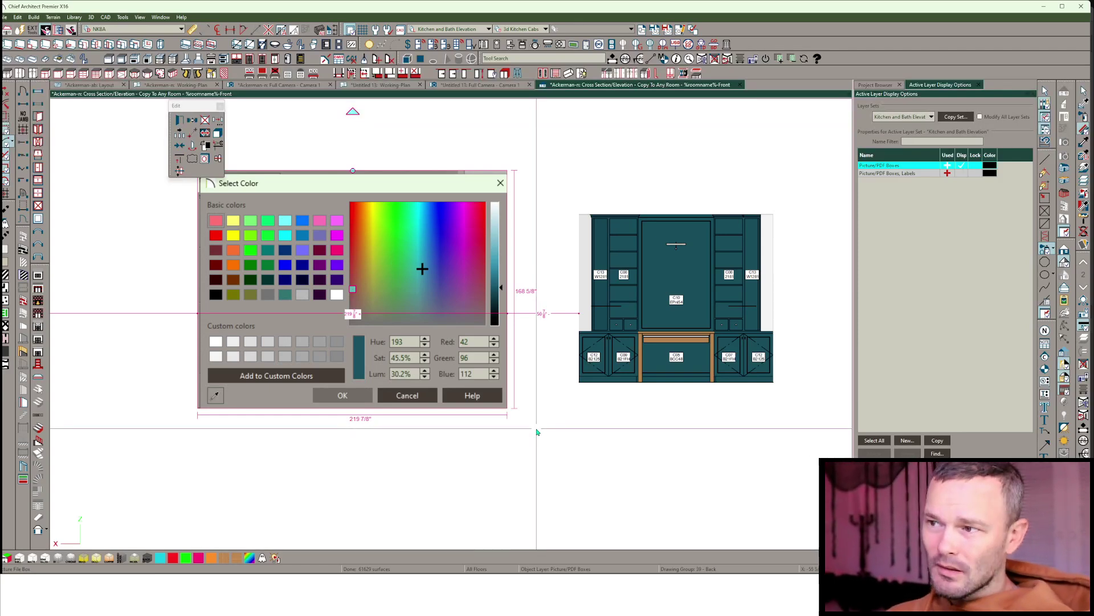
Deselect the picture and examine the texture source file in the Endless Sea cabinet material's definition
mouse_move(368, 593)
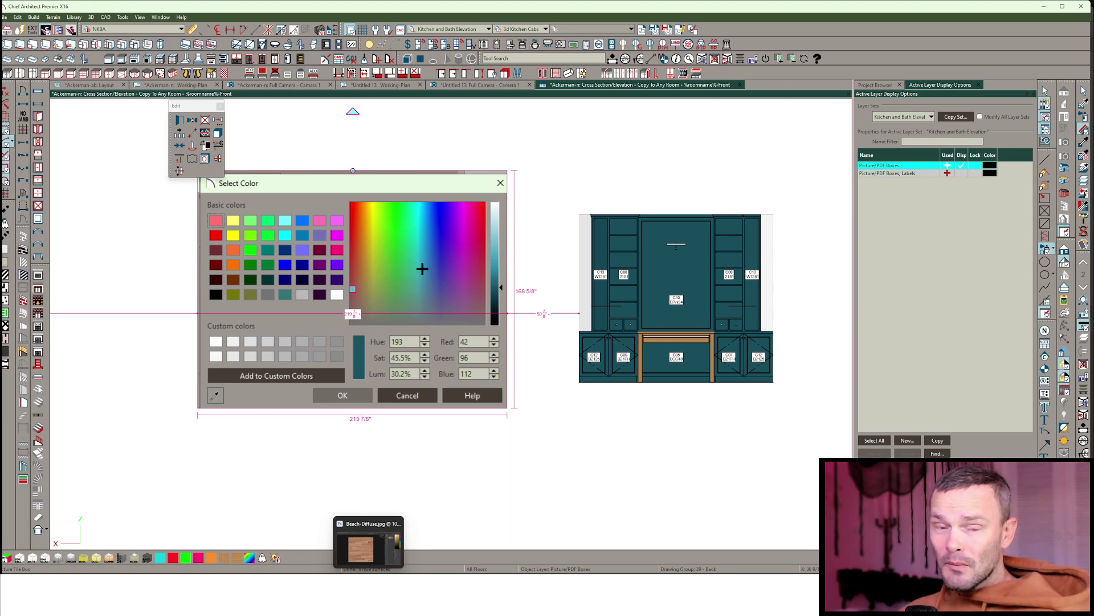
left_click(706, 431)
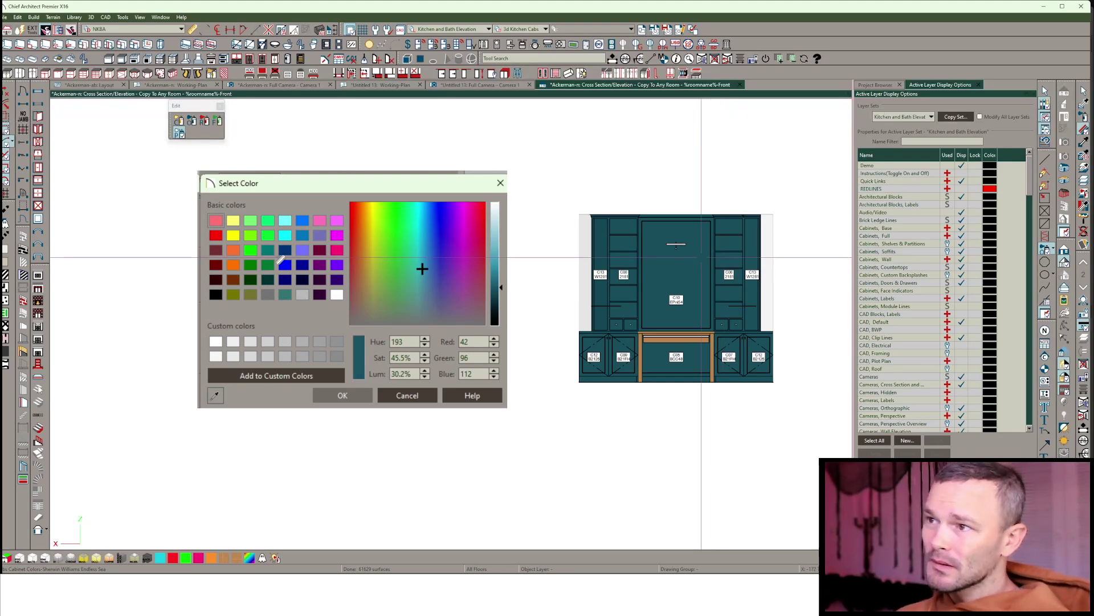
left_click(705, 260)
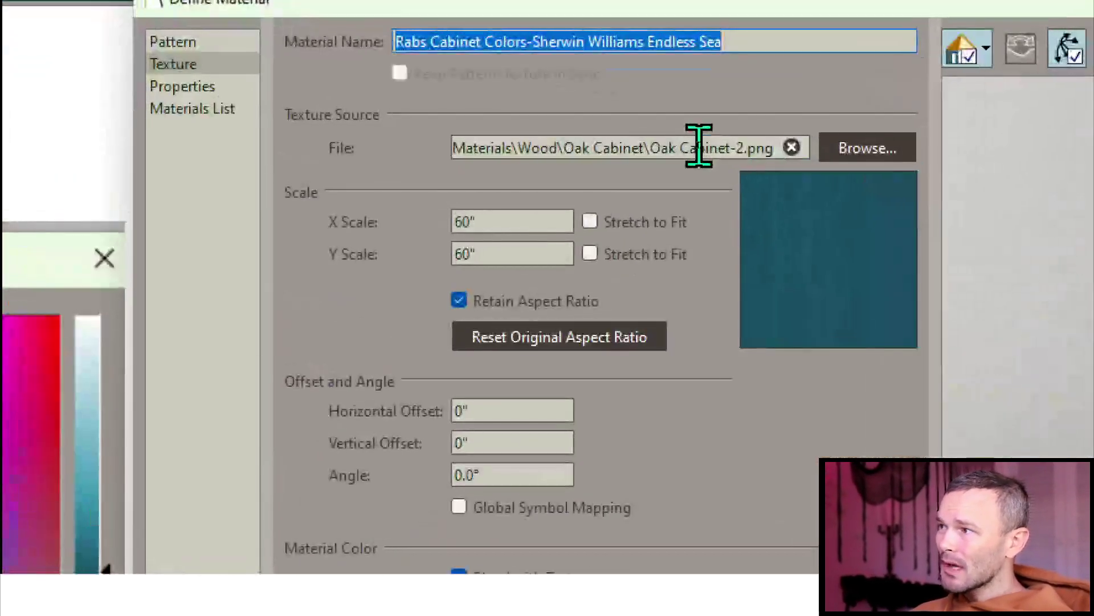
left_click_drag(698, 145, 589, 149)
left_click_drag(370, 160, 834, 181)
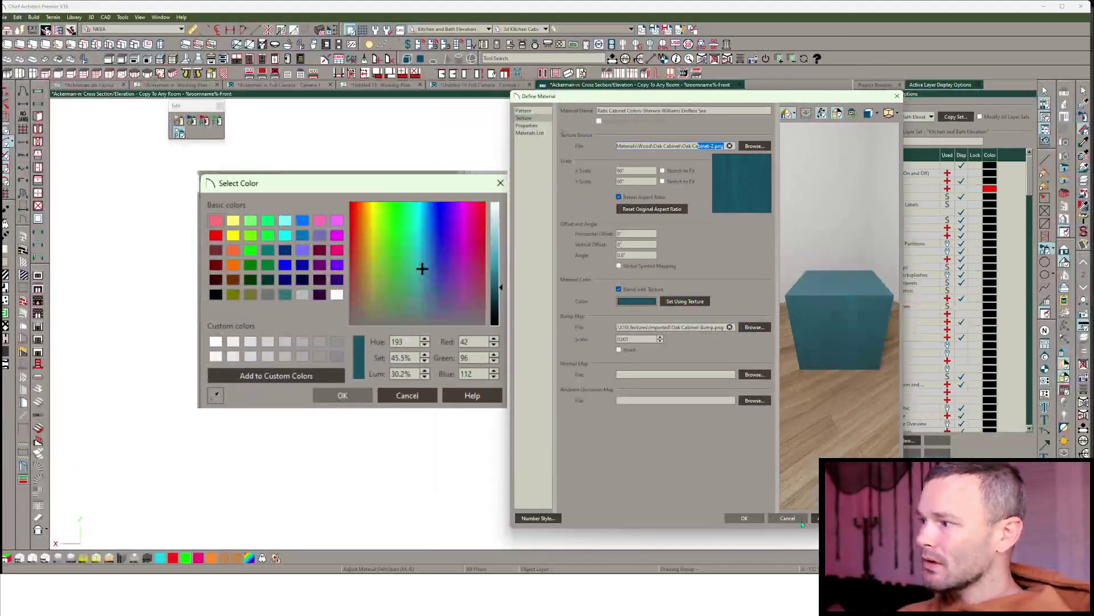
left_click(743, 515)
Review the file management preference for copying externally referenced material files to the data folder, leaving the preferences without changes
left_click(18, 18)
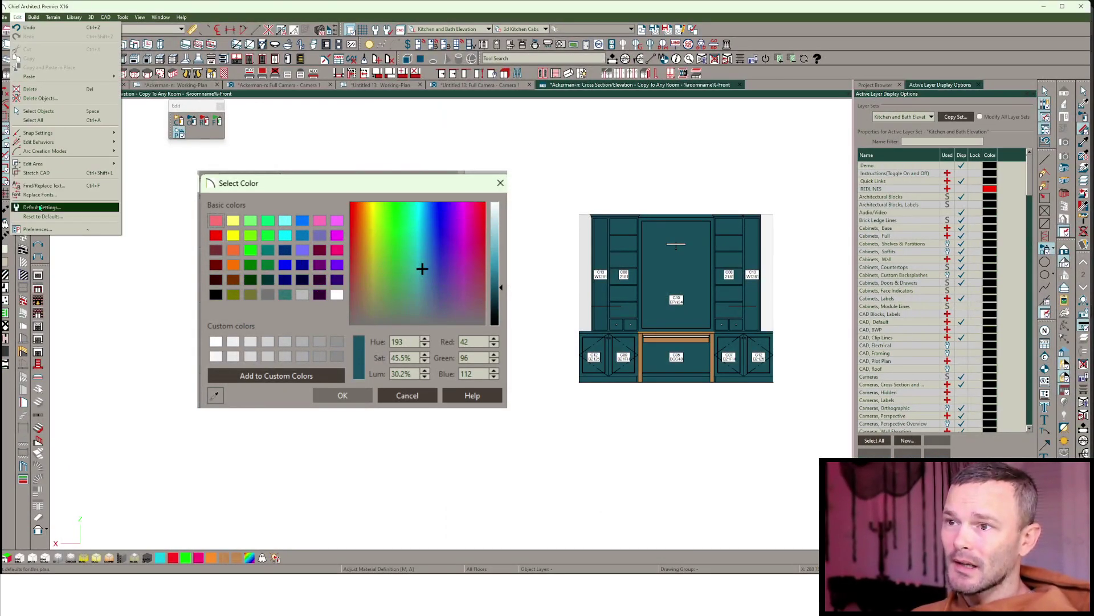
left_click(43, 230)
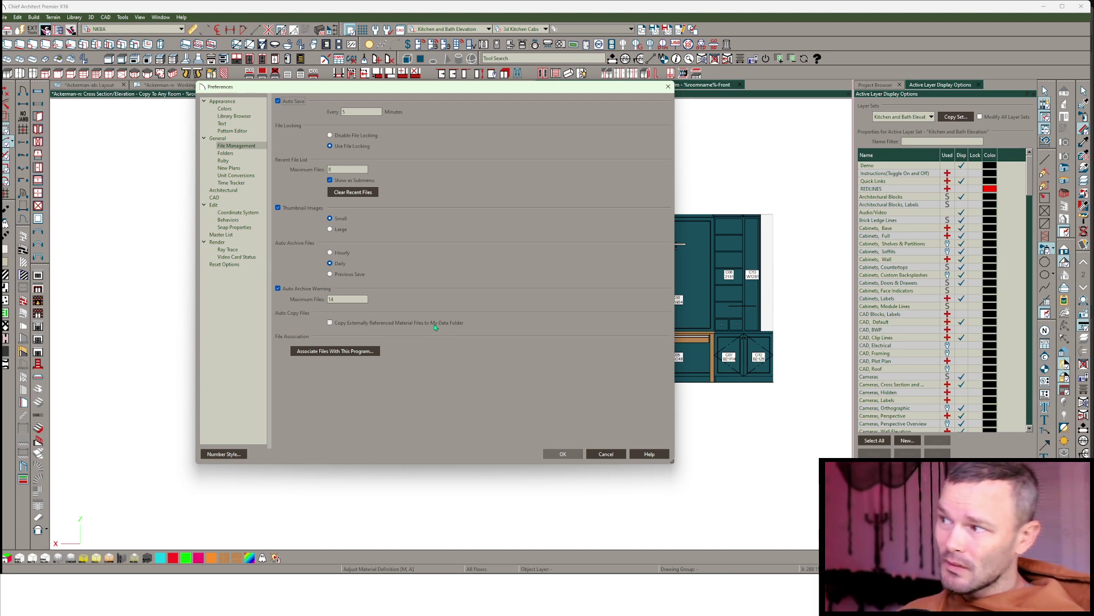
left_click(606, 454)
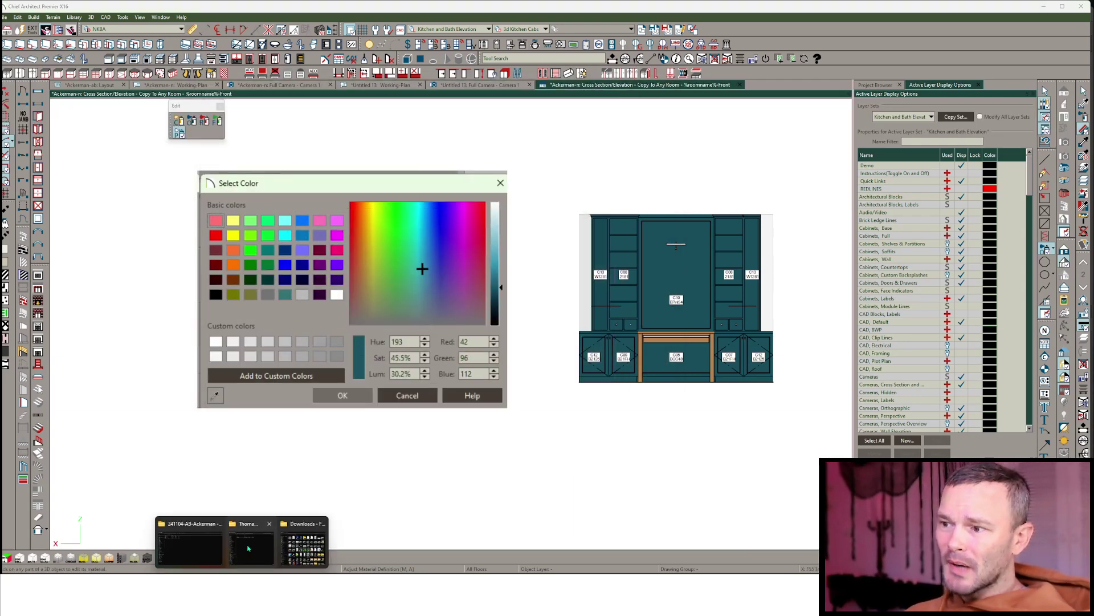
Switch to File Explorer and examine the TripTych folder inside Chief Architect Premier X16 Data in Documents
mouse_move(307, 546)
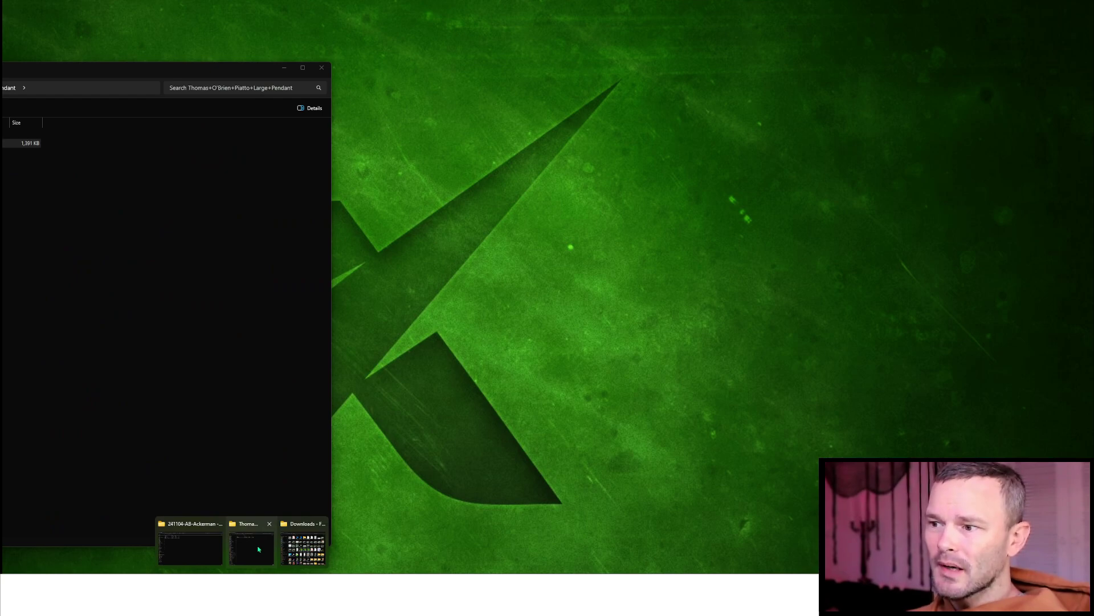
left_click(258, 549)
left_click_drag(95, 68, 542, 57, "shift")
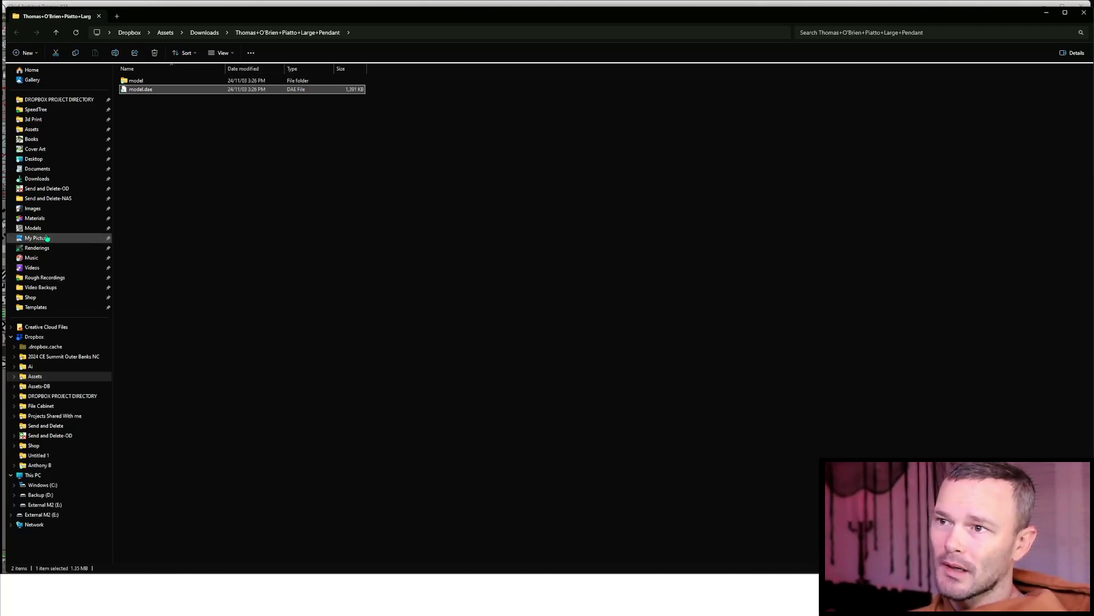
left_click(37, 168)
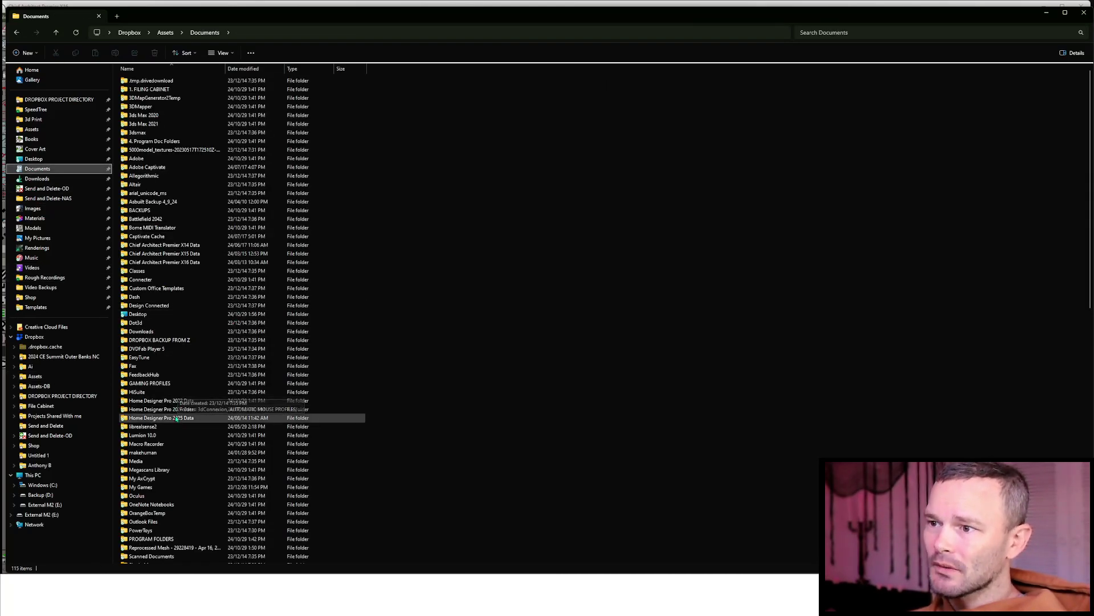
left_click(161, 263)
double_click(161, 265)
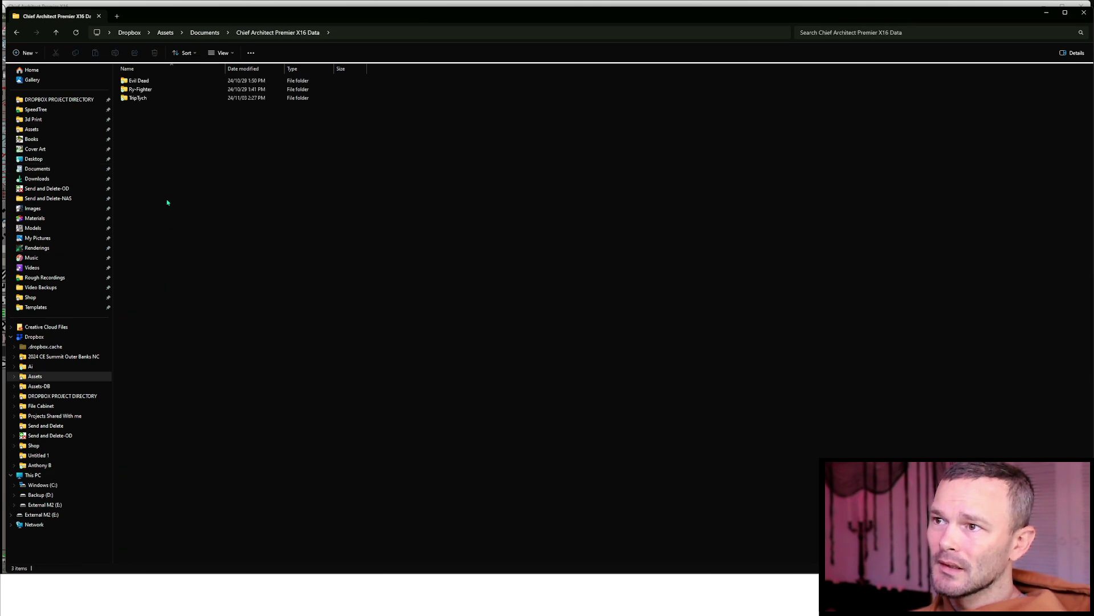
double_click(145, 98)
mouse_move(149, 120)
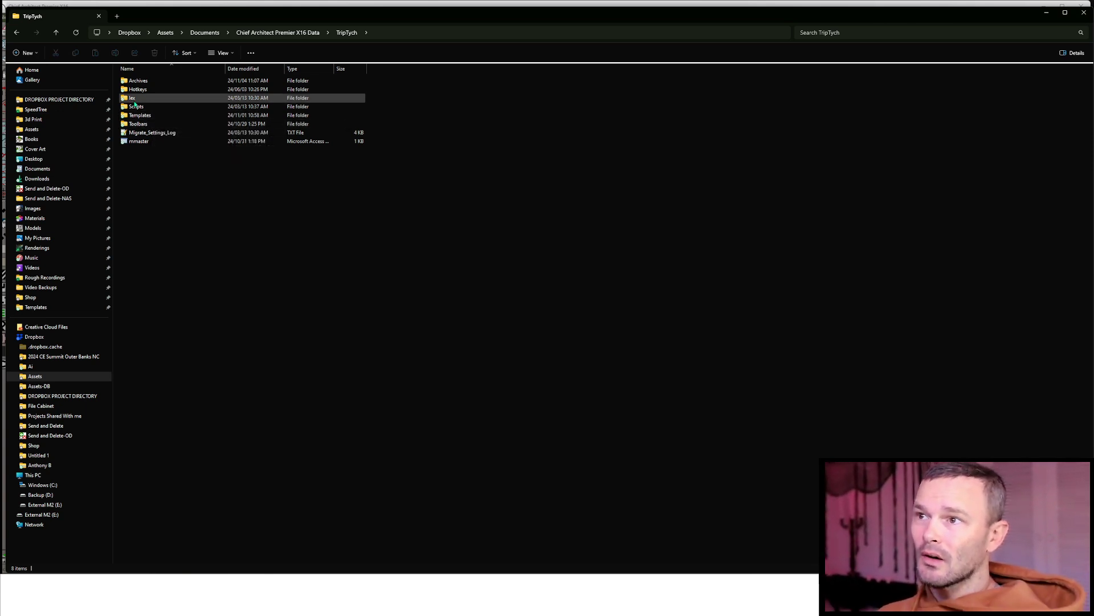
mouse_move(150, 99)
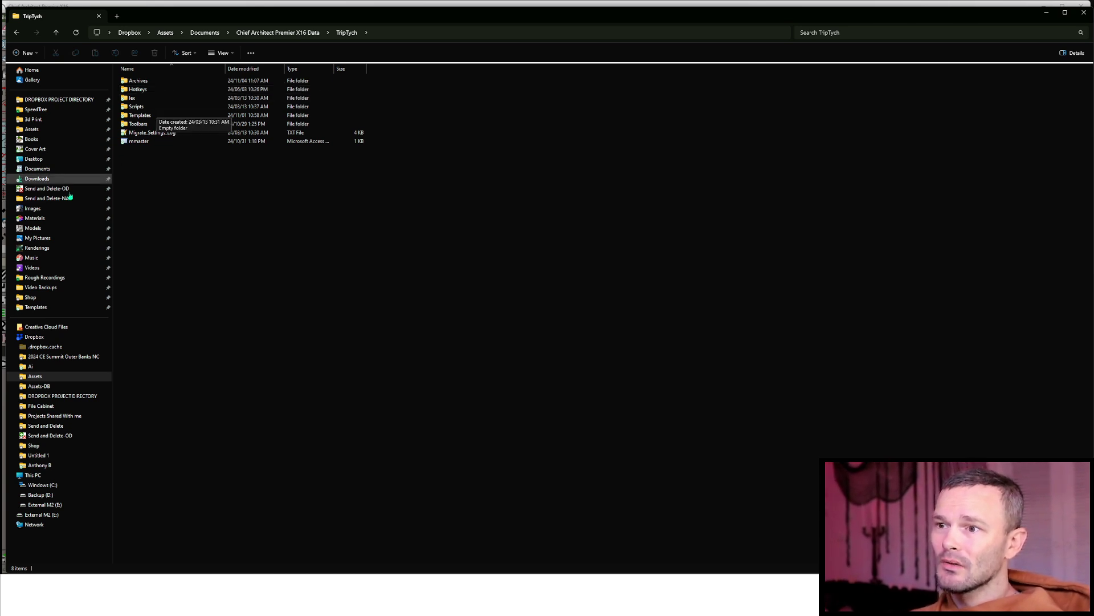
Examine the Imported and Material Data folders under Chief Architect Non-Sync\X16\Textures on the C: drive and return to Chief Architect
left_click(45, 488)
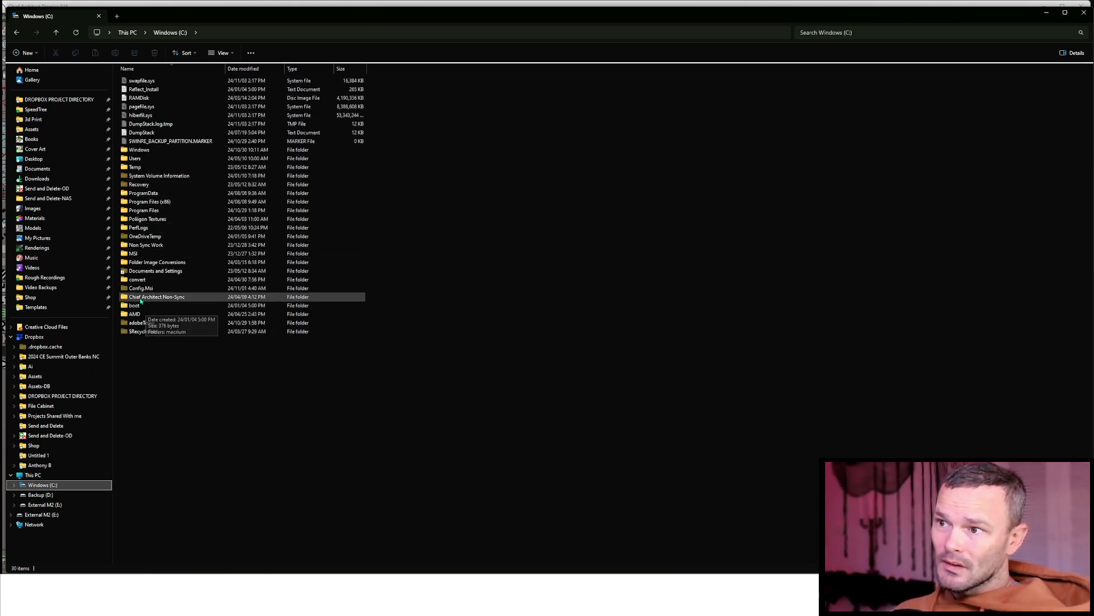
double_click(154, 297)
double_click(135, 138)
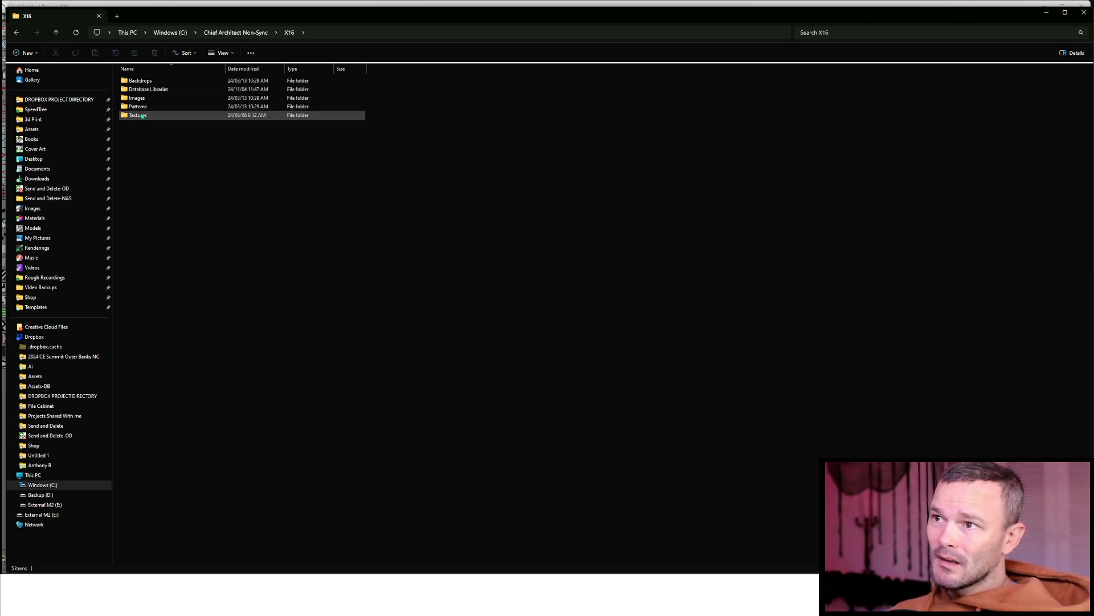
double_click(138, 115)
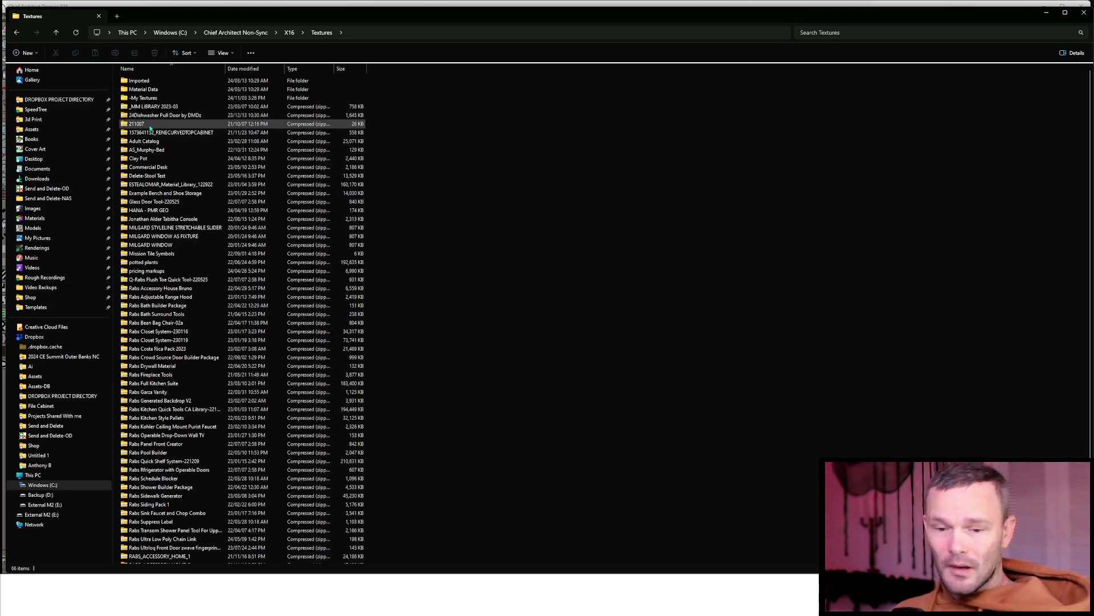
left_click(126, 82)
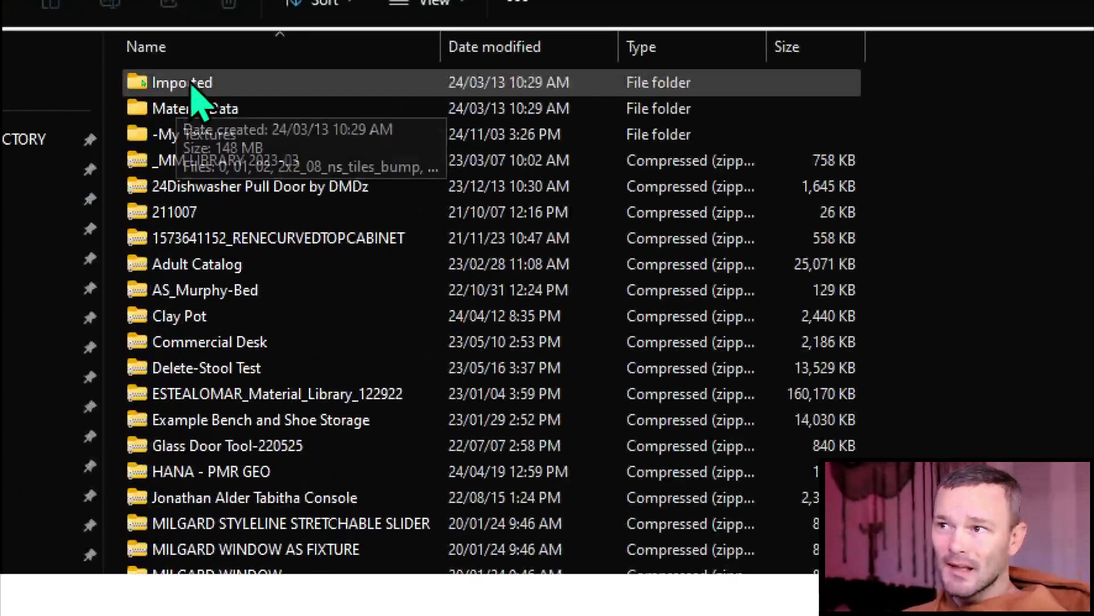
left_click(201, 109)
mouse_move(202, 114)
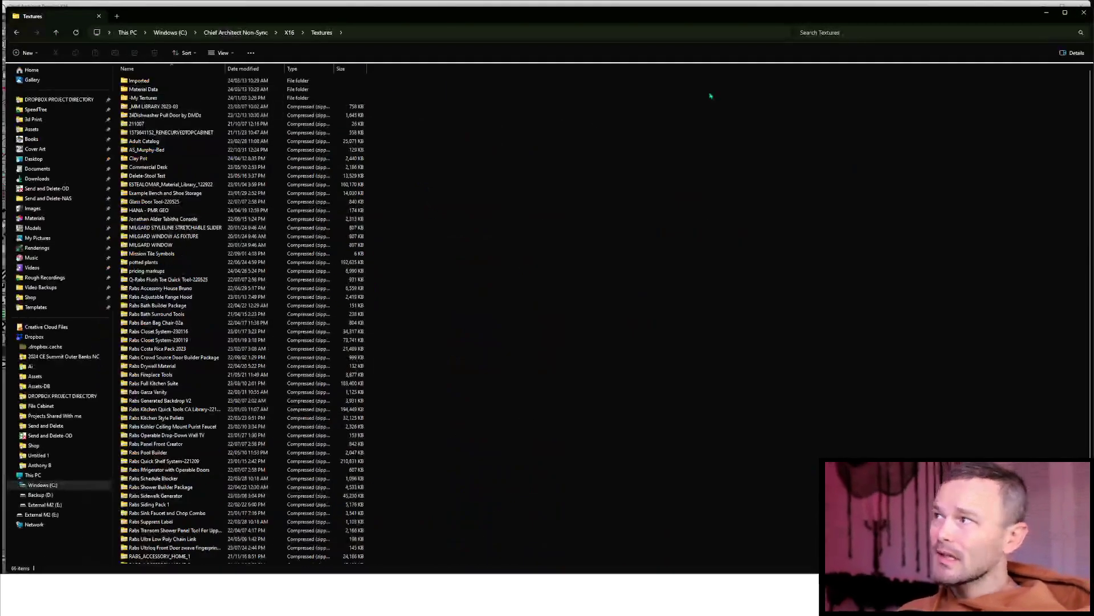
left_click(1046, 14)
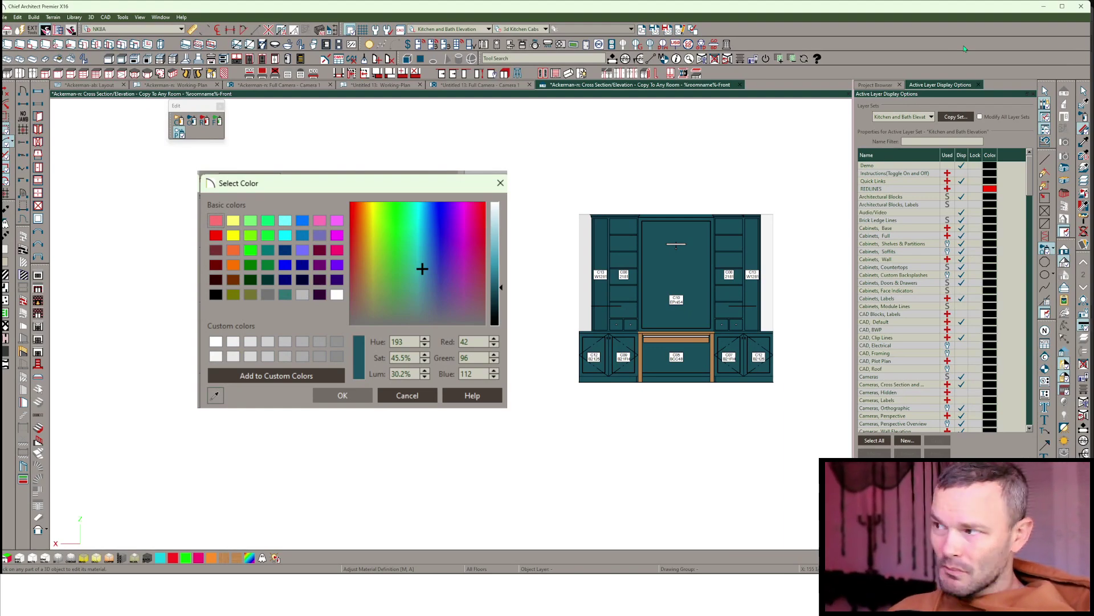
Copy the full texture file path from the Endless Sea cabinet material's definition
left_click(702, 274)
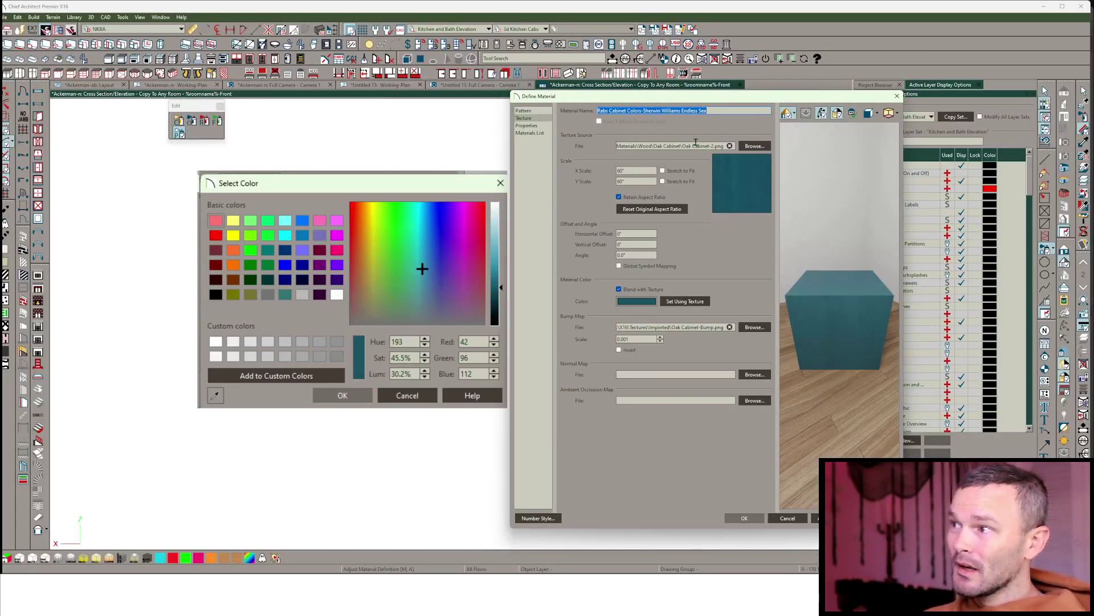
double_click(696, 146)
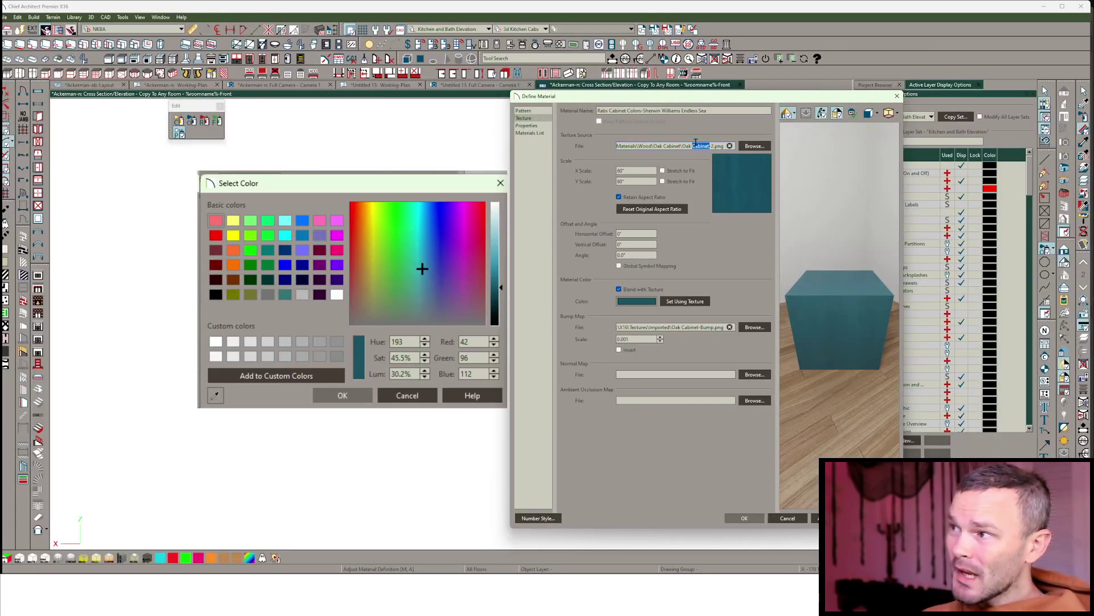
key("ctrl+a")
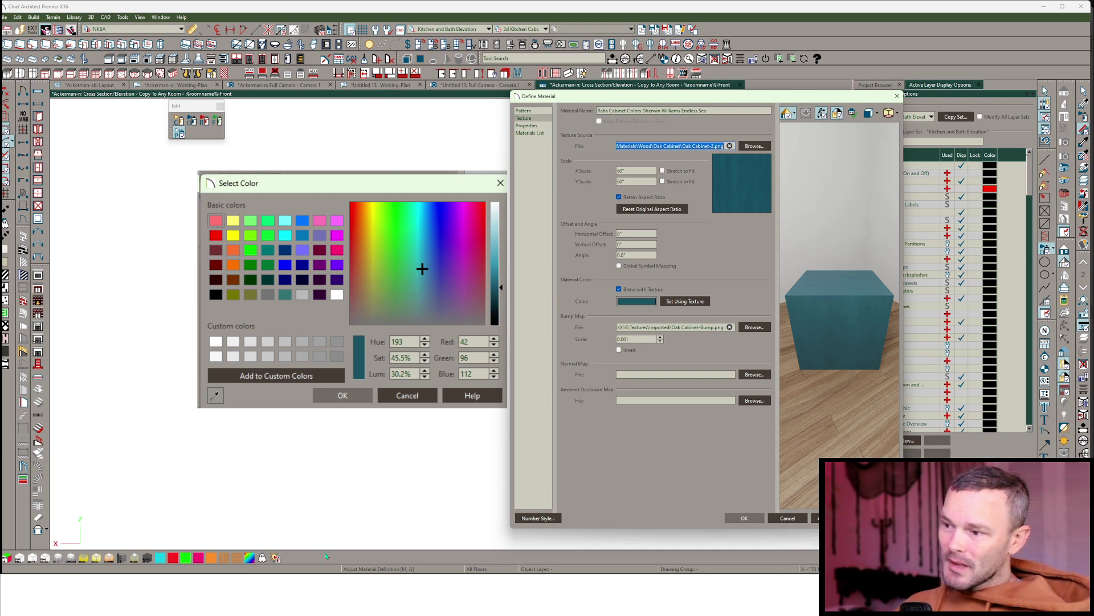
Switch to Photoshop and open the texture image Oak Cabinet-2.png using its copied file path
mouse_move(333, 570)
left_click(365, 539)
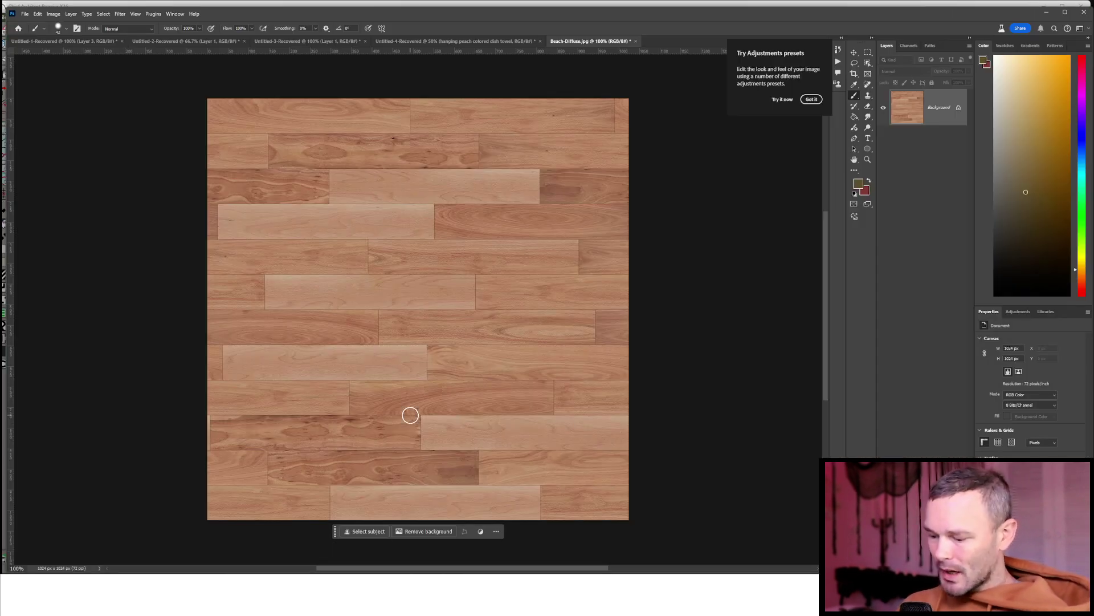
key("ctrl+o")
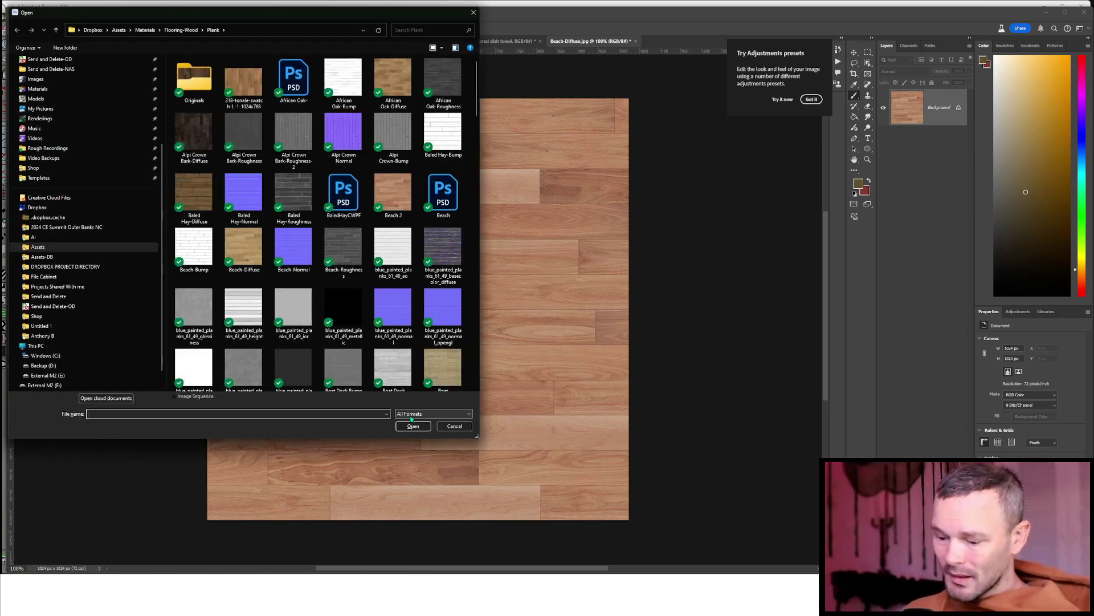
type("C:\\Users\\rener\\Dropbox\\Assets\\Materials\\Wood\\Oak Cabinet\\Oak Cabinet-2.png")
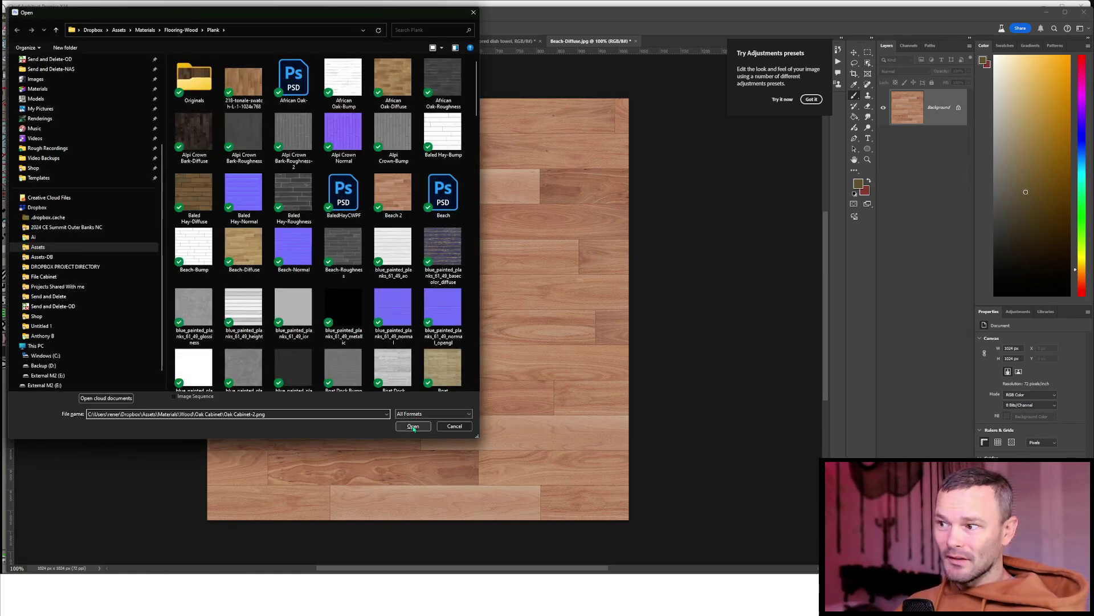
left_click(413, 426)
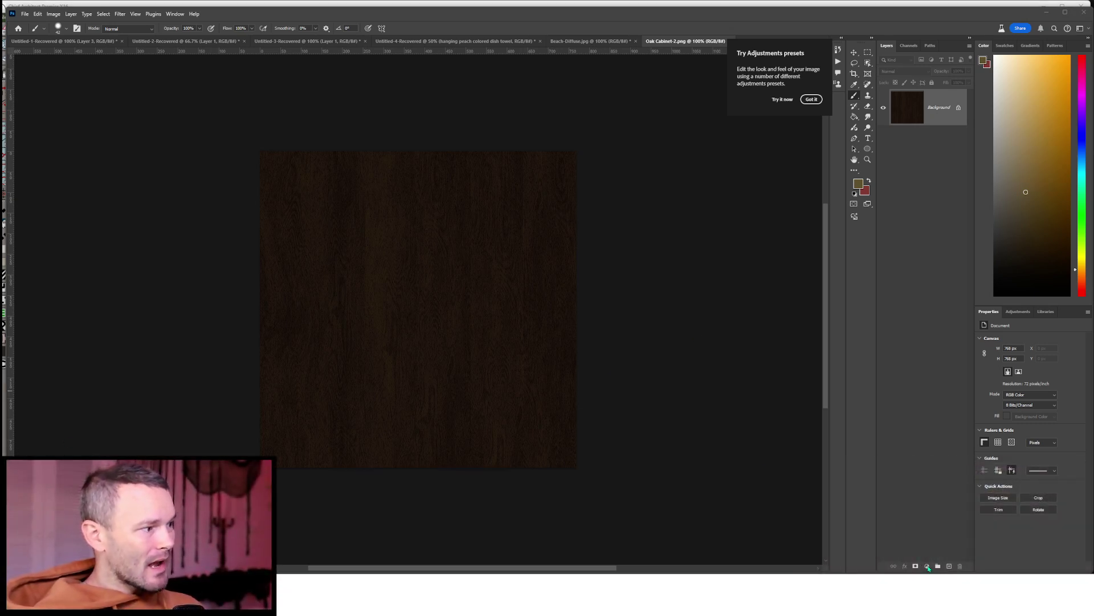
Add a Hue/Saturation adjustment layer above the oak texture with Colorize on, Hue 185, Saturation 64 and Lightness about +35
left_click(929, 566)
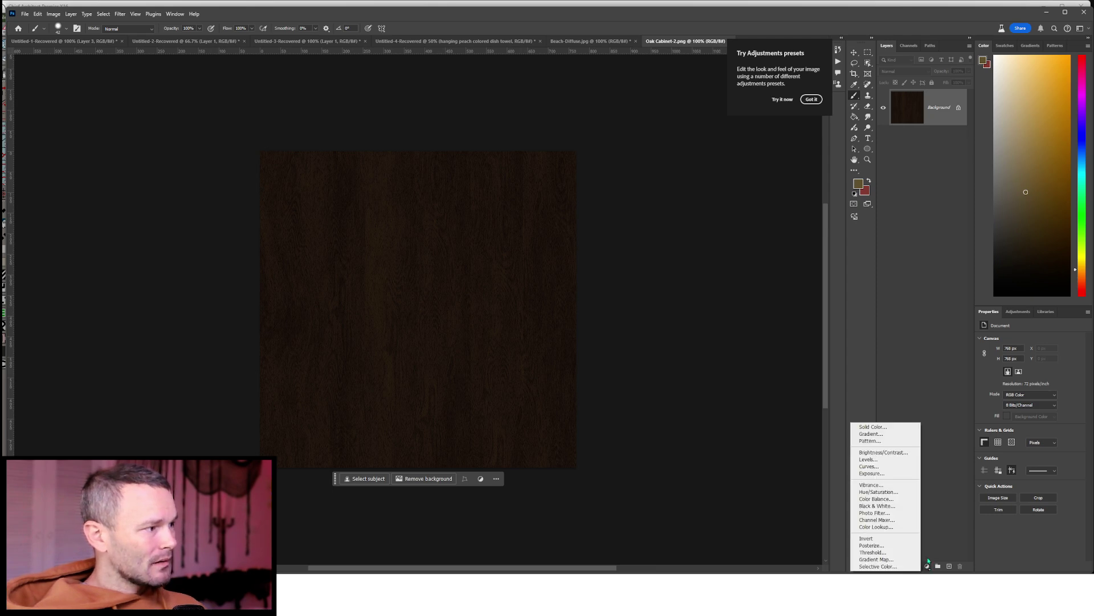
left_click(882, 492)
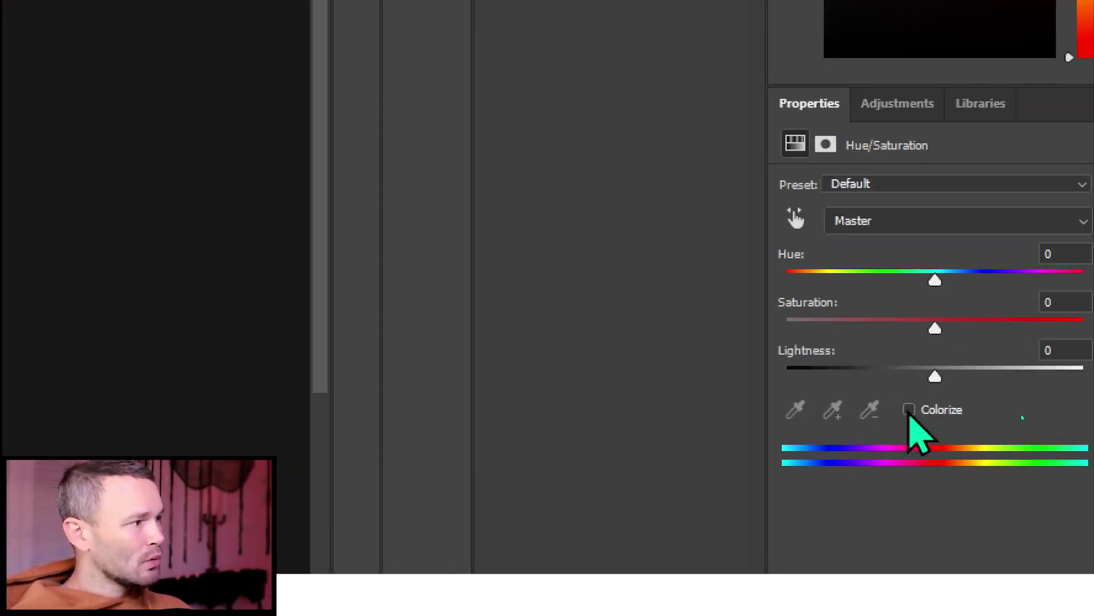
left_click(1016, 414)
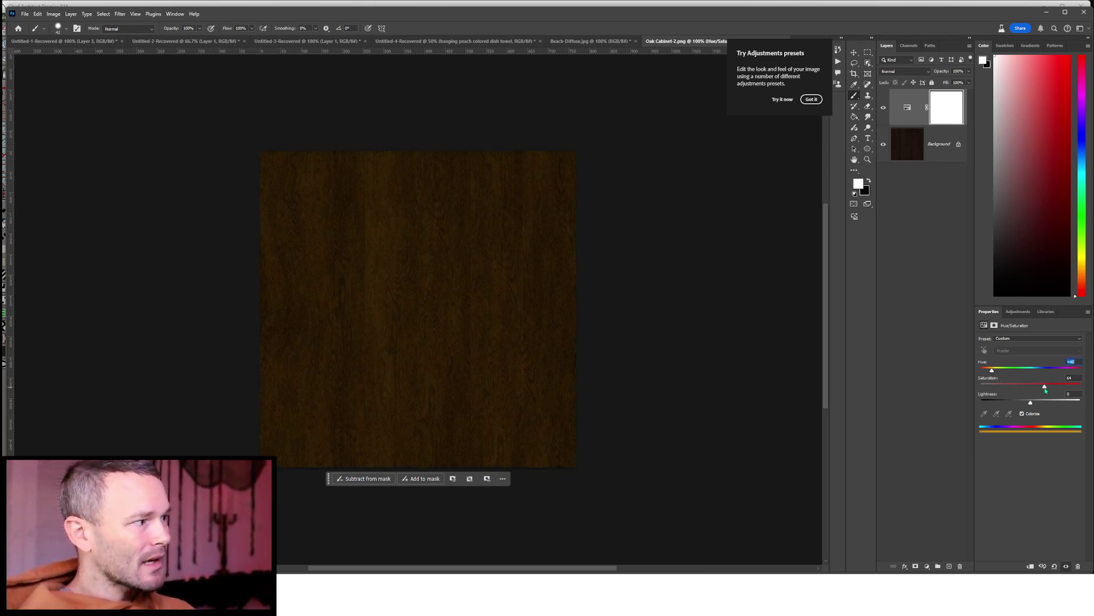
left_click_drag(1030, 403, 1047, 402)
left_click_drag(994, 370, 1031, 372)
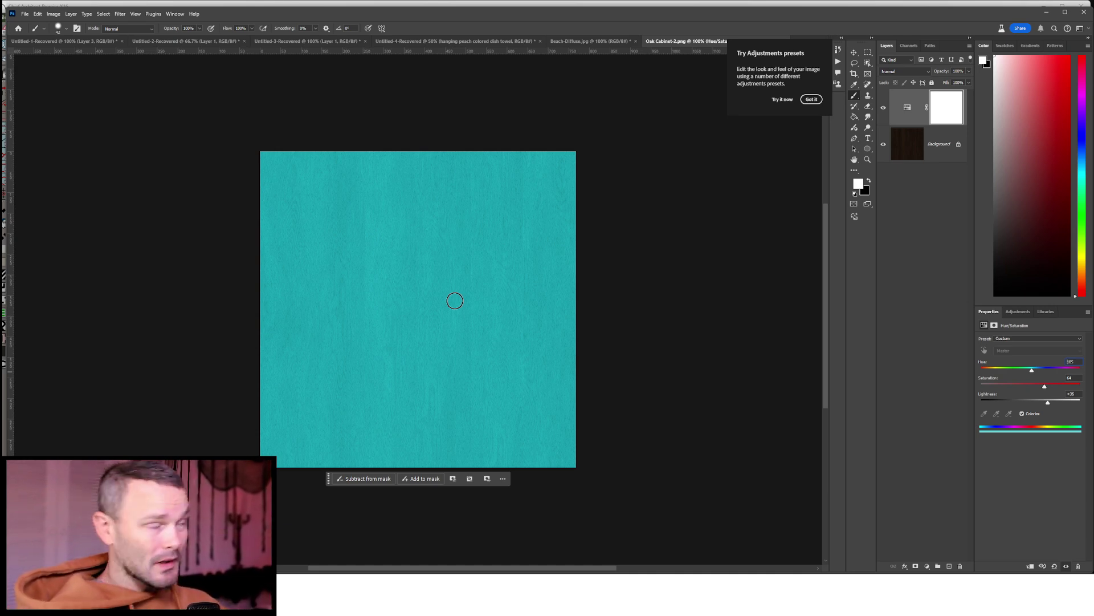
Open the Hue/Saturation layer's blending options and split the underlying layer's black Blend If slider to 0 / about 48
left_click(914, 123)
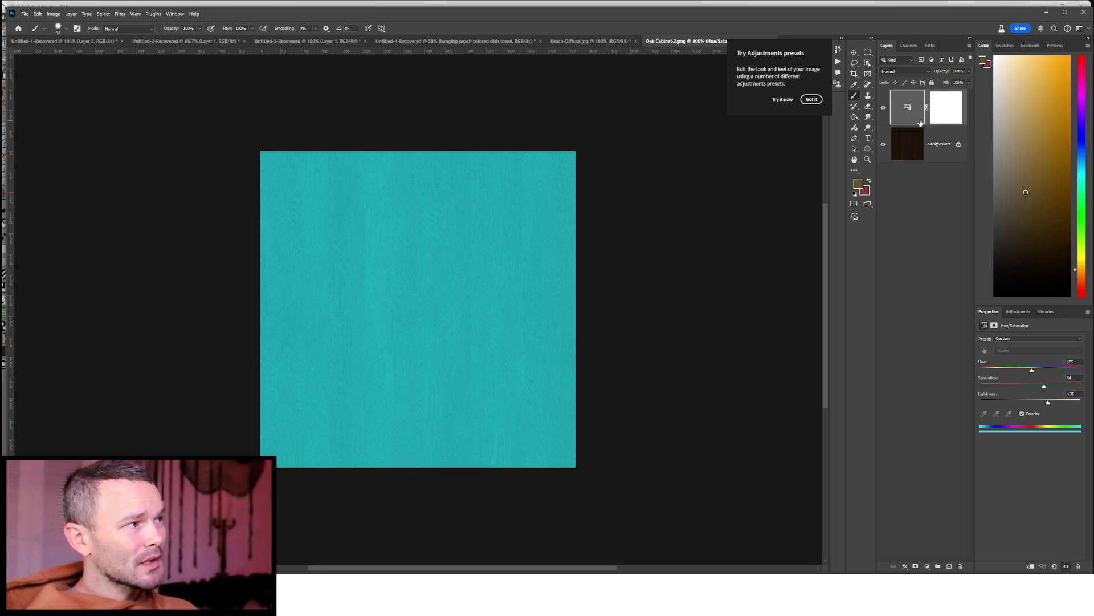
double_click(965, 125)
left_click(951, 129)
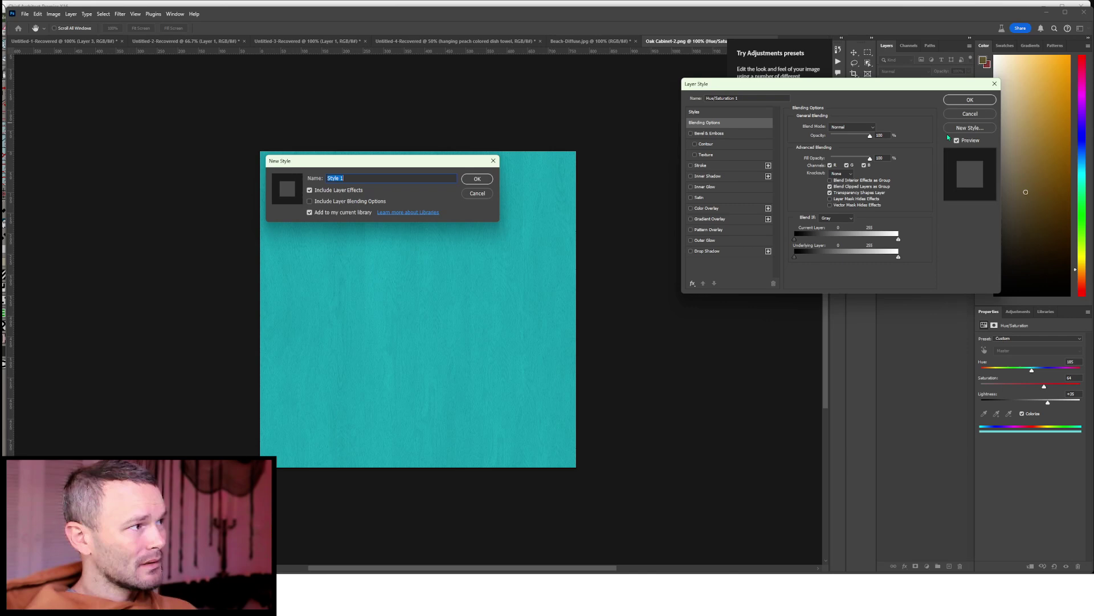
left_click(490, 191)
left_click_drag(833, 89, 524, 107)
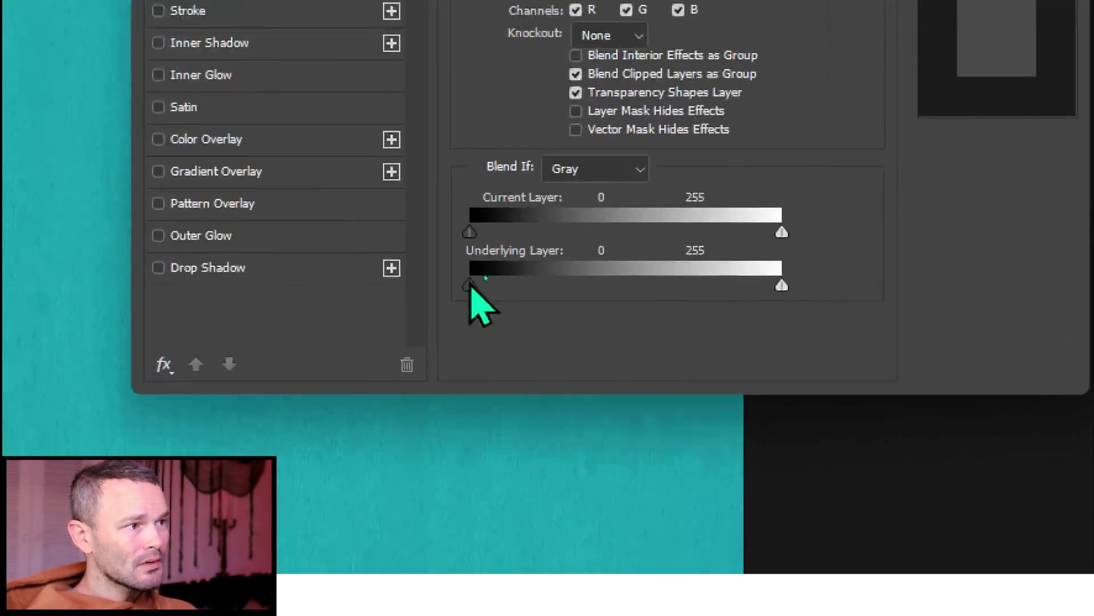
left_click_drag(470, 285, 511, 285)
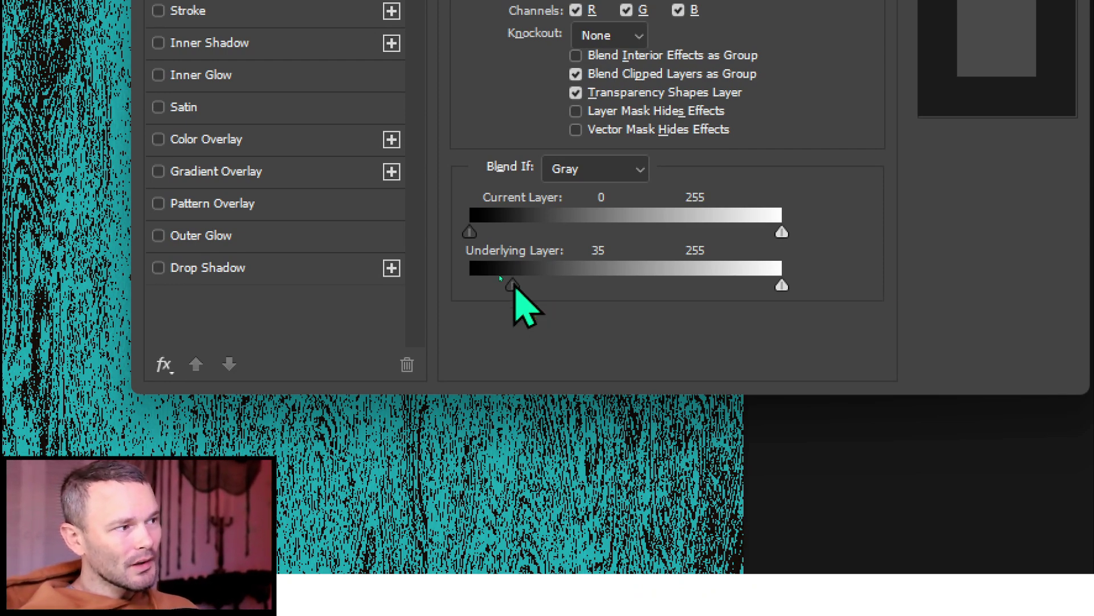
mouse_move(511, 285)
left_mouse_down("alt")
mouse_move(461, 286)
mouse_move(528, 285)
left_mouse_up("alt")
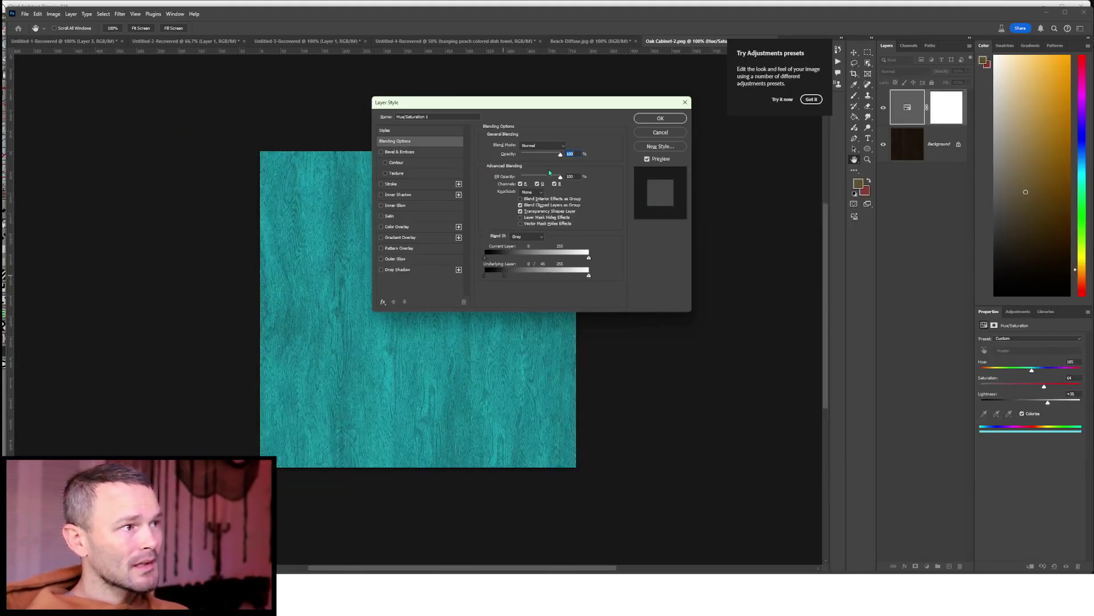
Try the Darken and Lighten blend modes on the Hue/Saturation layer and return it to Normal
left_click_drag(559, 154, 560, 155)
left_click(546, 145)
left_click(544, 157)
scroll(546, 146, "down", 3)
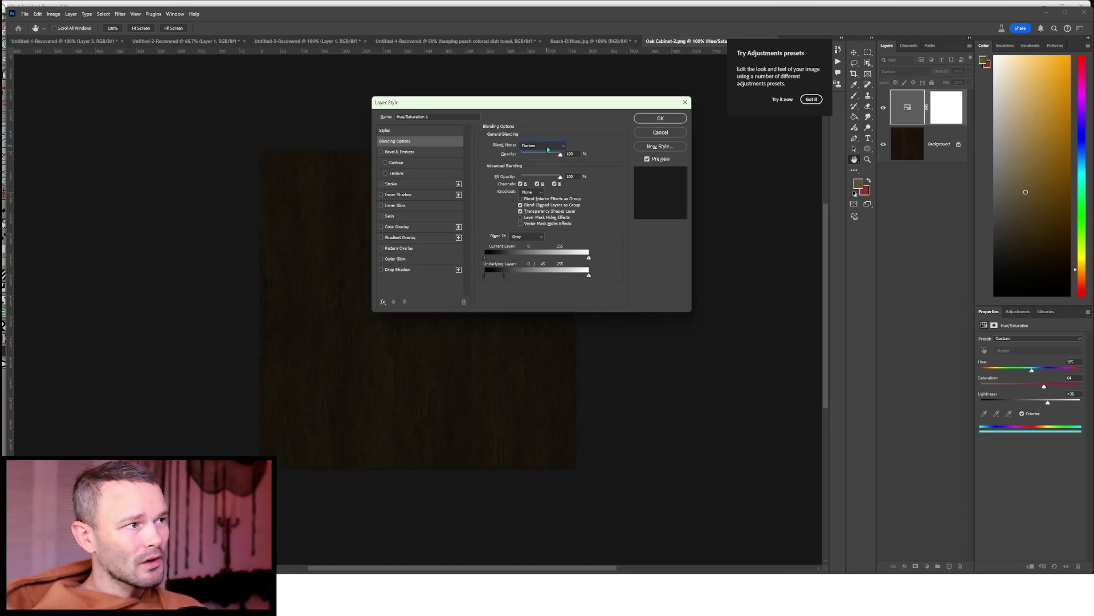
scroll(546, 146, "down", 3)
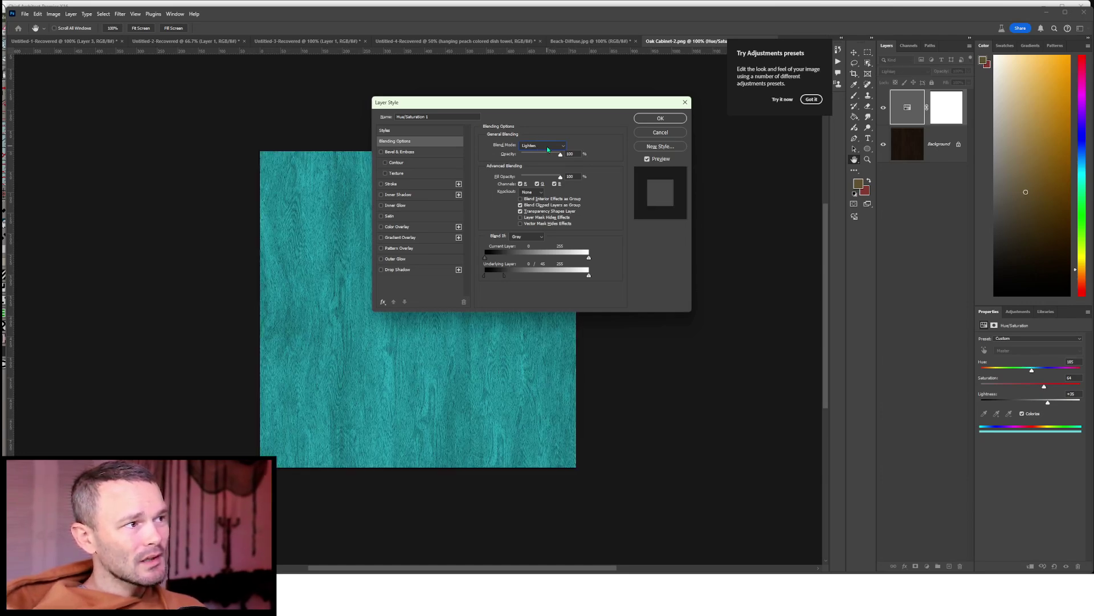
scroll(546, 146, "up", 8)
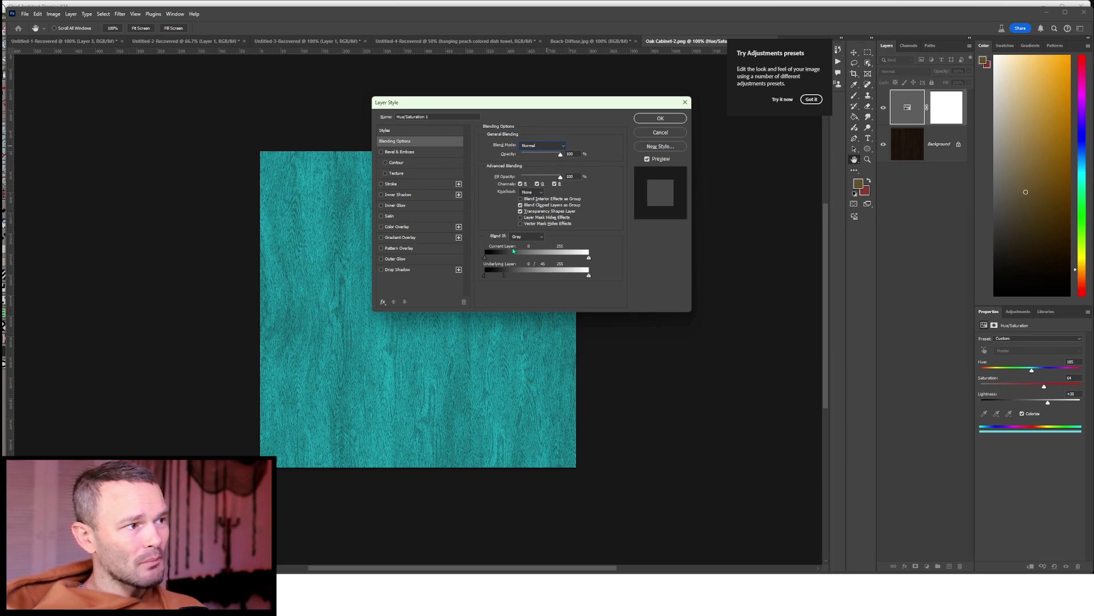
Reduce the upper half of the underlying layer's black Blend If split to about 28 and apply the layer style
left_click_drag(503, 276, 498, 276)
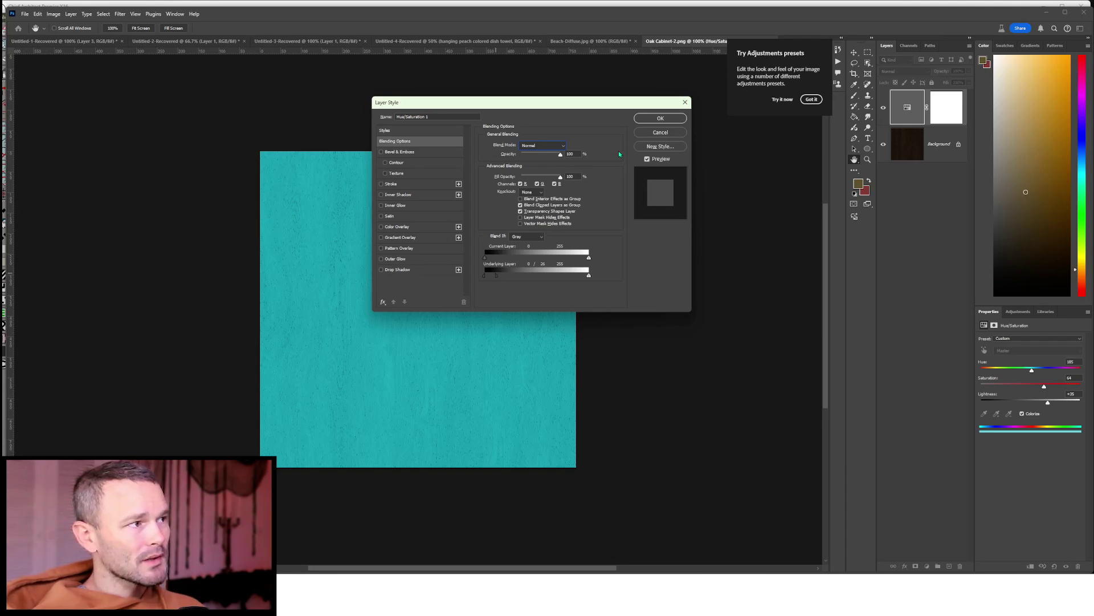
left_click(660, 118)
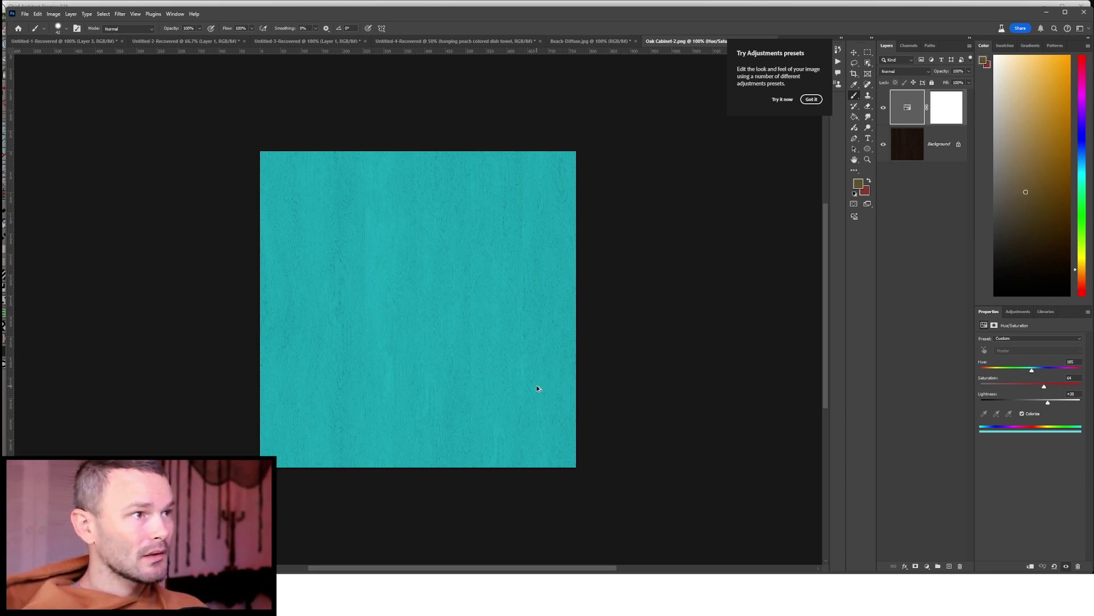
Start exporting the teal texture as a 768 x 768 PNG and check the original texture's folder path in Chief Architect's material definition
key("ctrl+shift+alt+w")
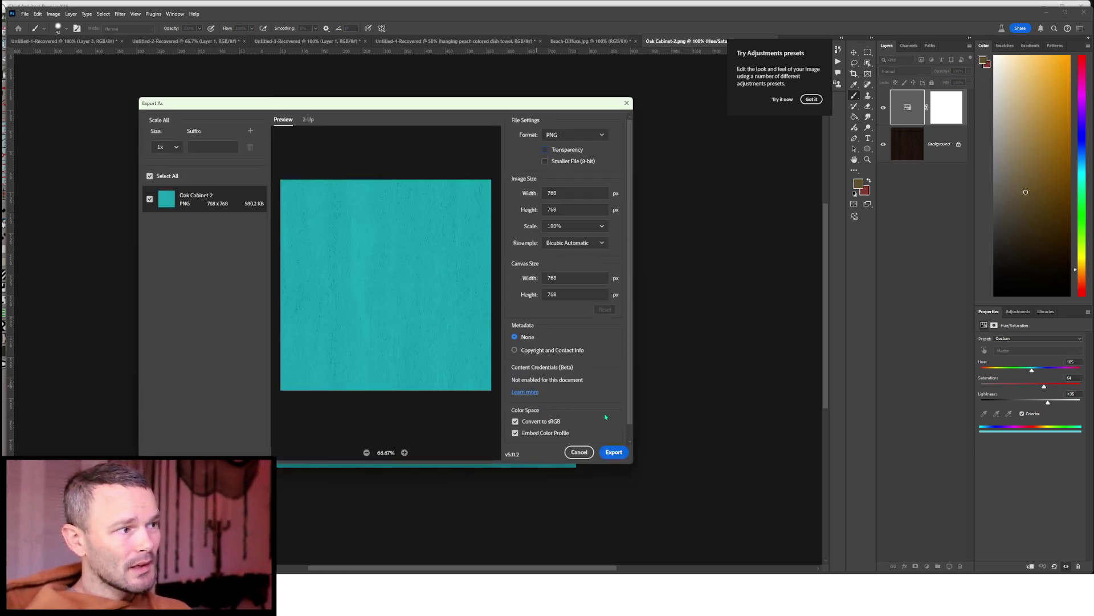
left_click(614, 452)
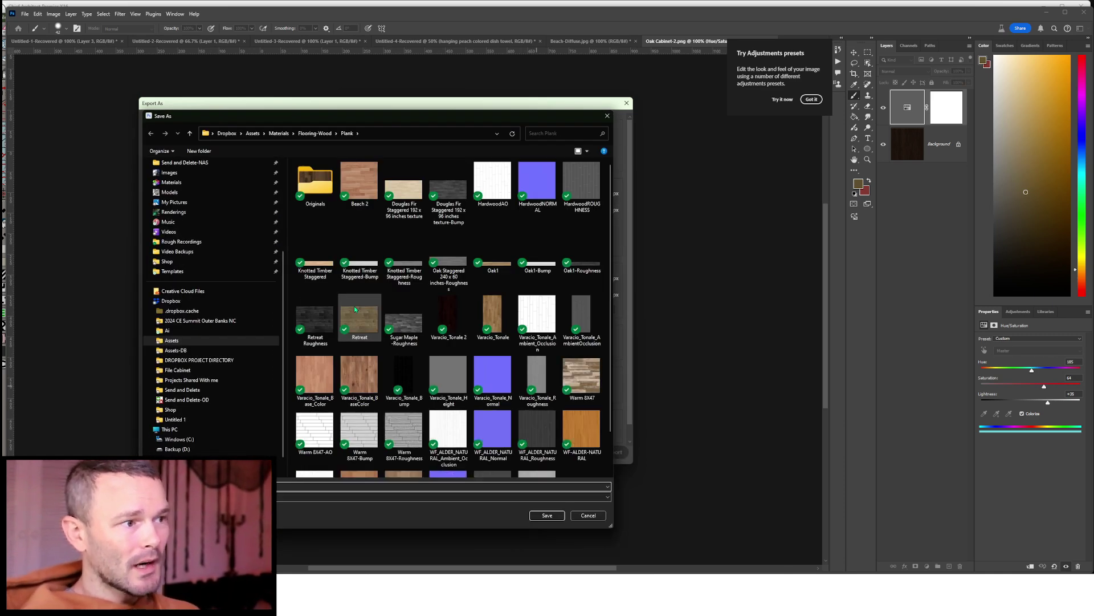
key("alt+Tab")
key("alt+Tab")
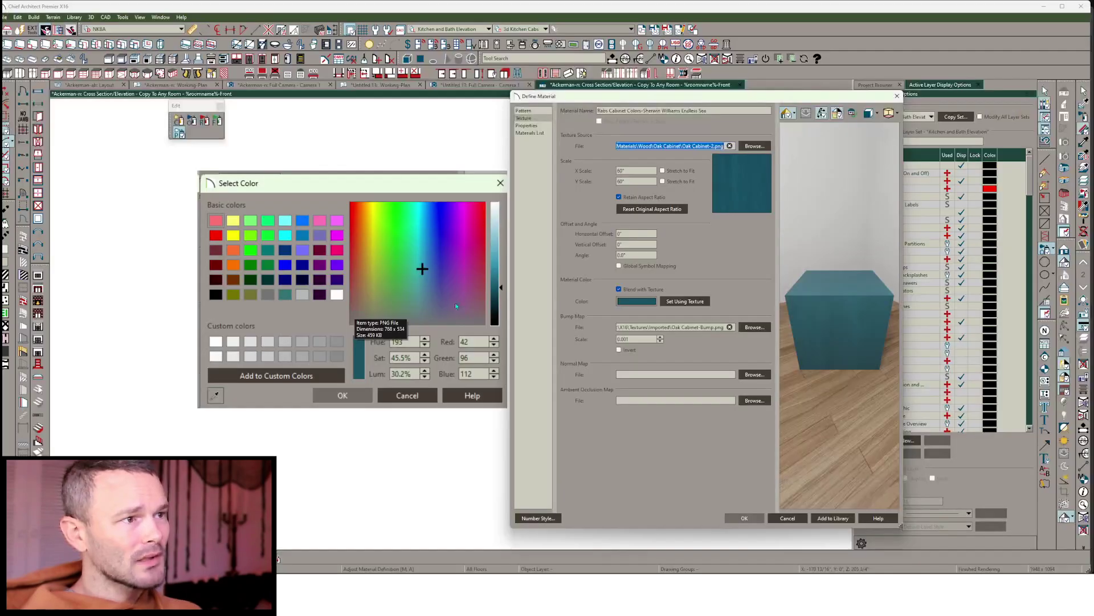
left_click(625, 148)
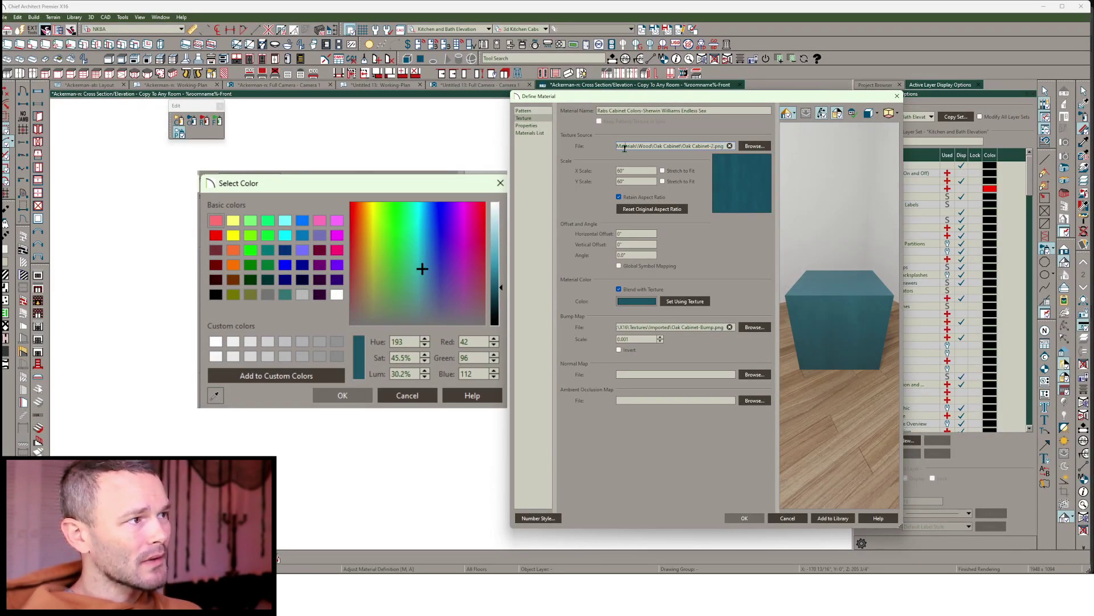
left_click_drag(639, 149, 647, 149)
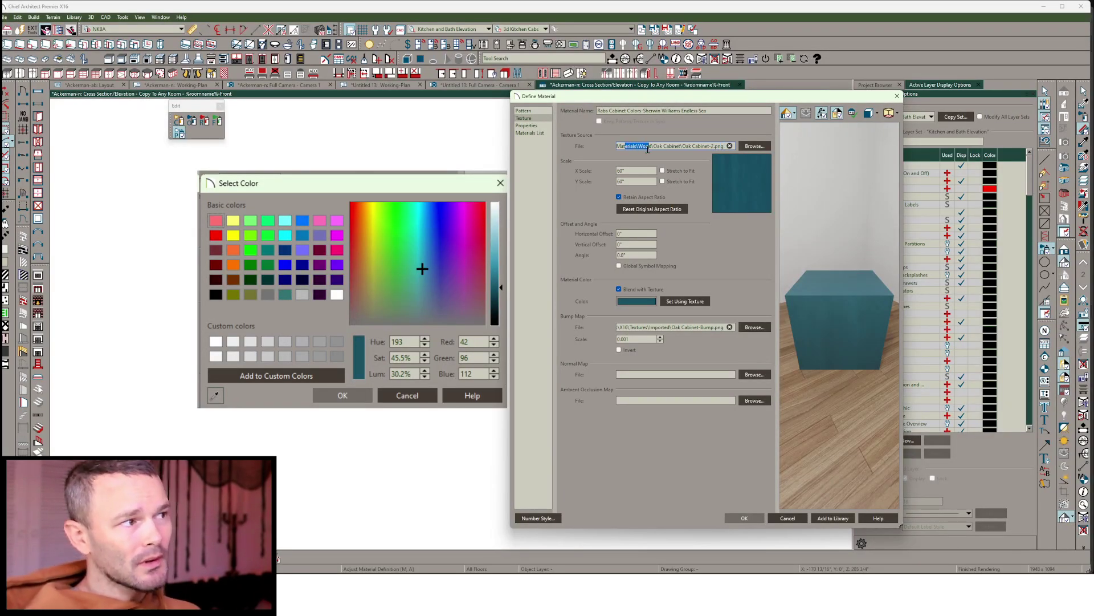
key("alt+Tab")
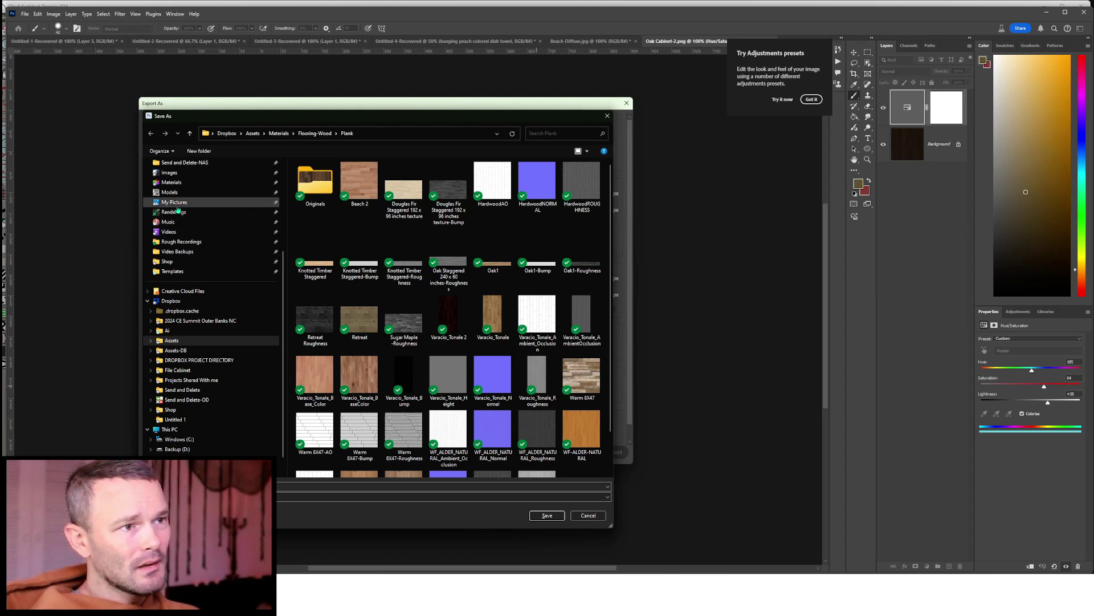
Save the exported texture as Oak Cabinet-Teal in the Dropbox folder Assets\Materials\Wood\Oak Cabinet
left_click(171, 182)
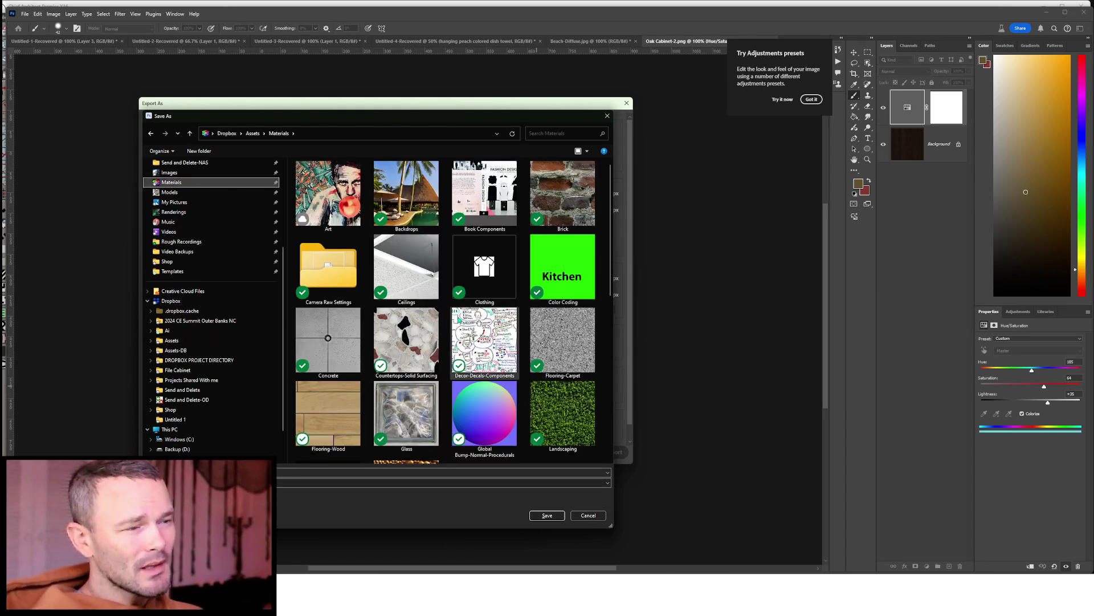
scroll(461, 353, "down", 5)
double_click(462, 393)
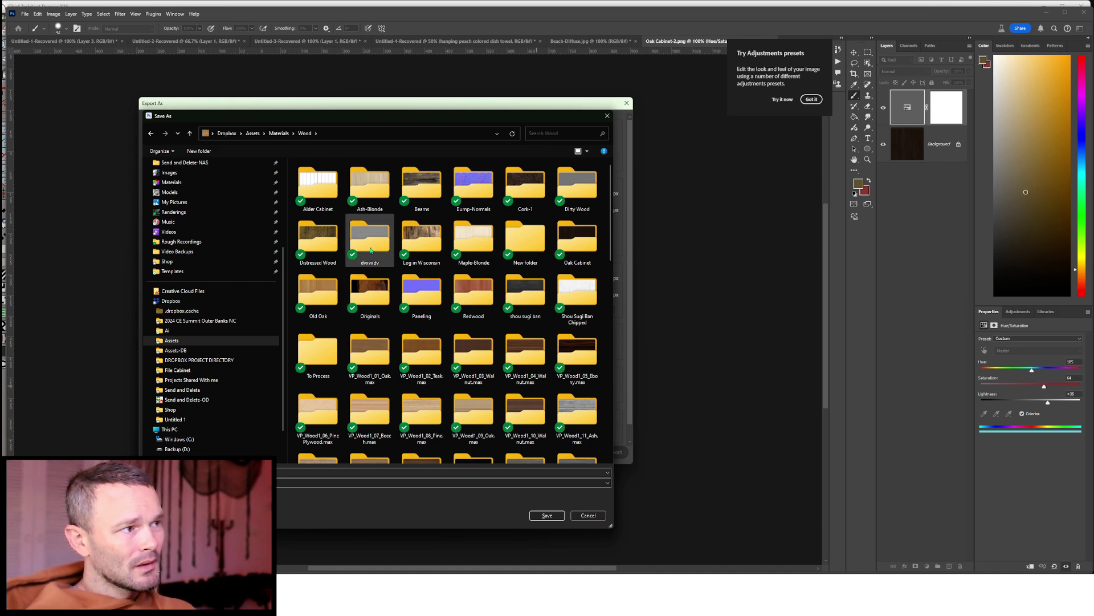
key("alt+Tab")
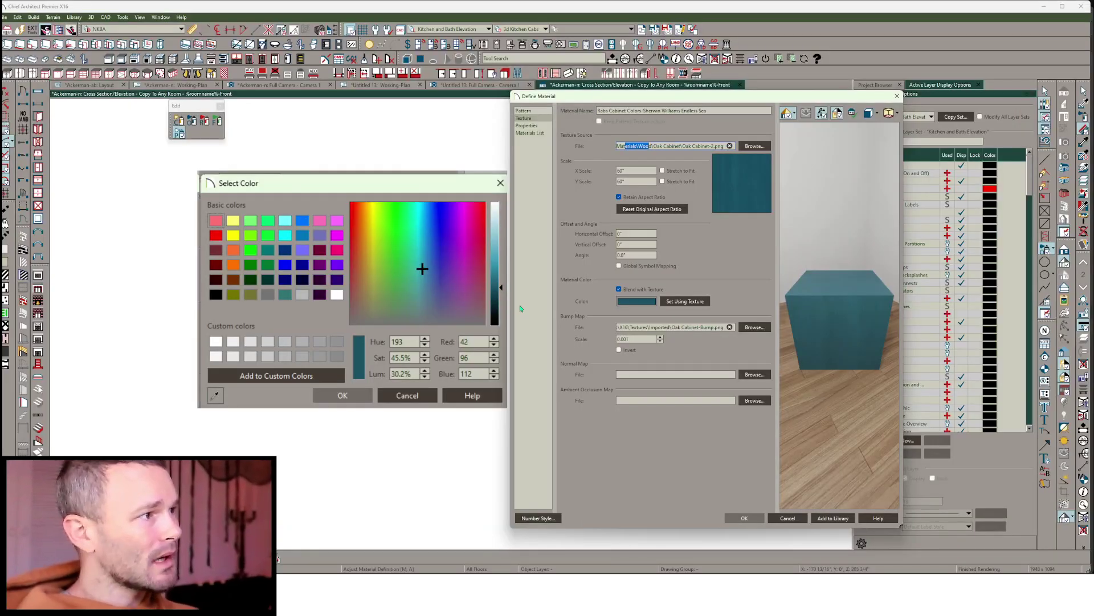
key("alt+Tab")
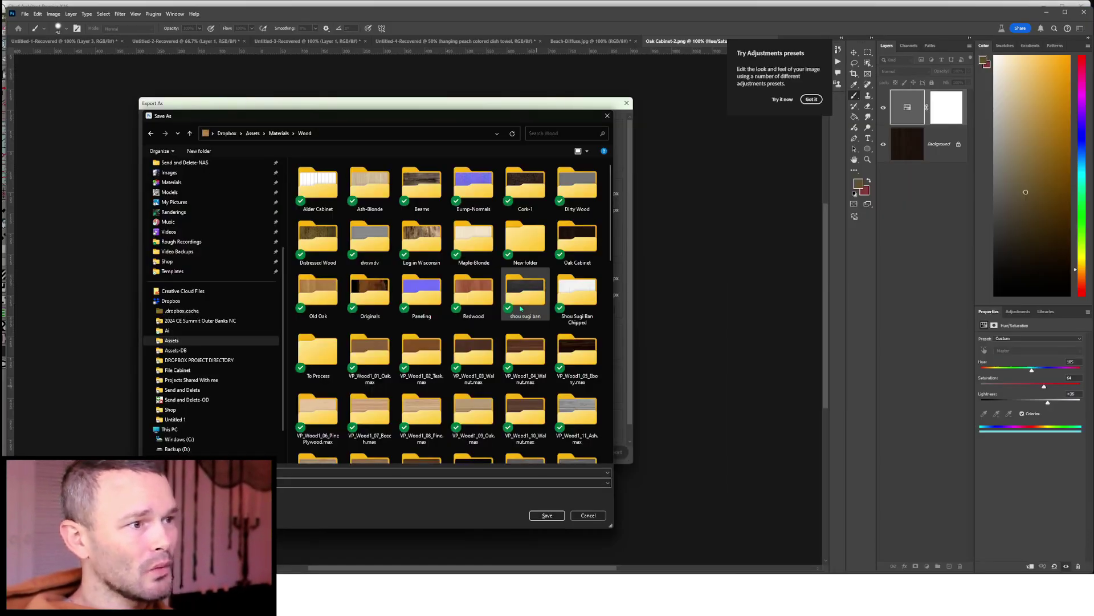
left_click(322, 295)
type("oak")
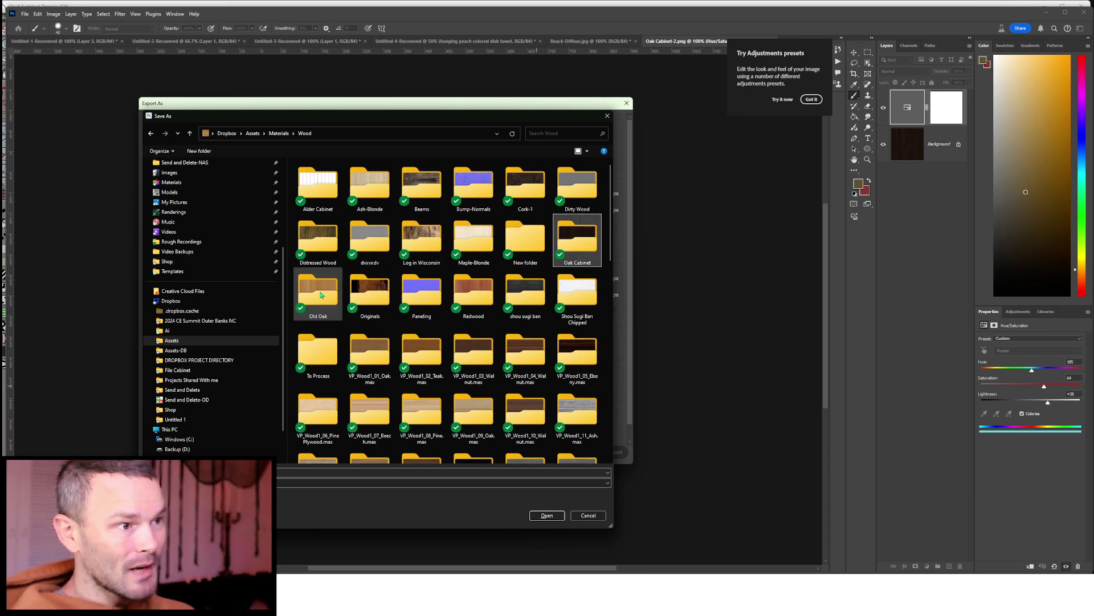
double_click(564, 242)
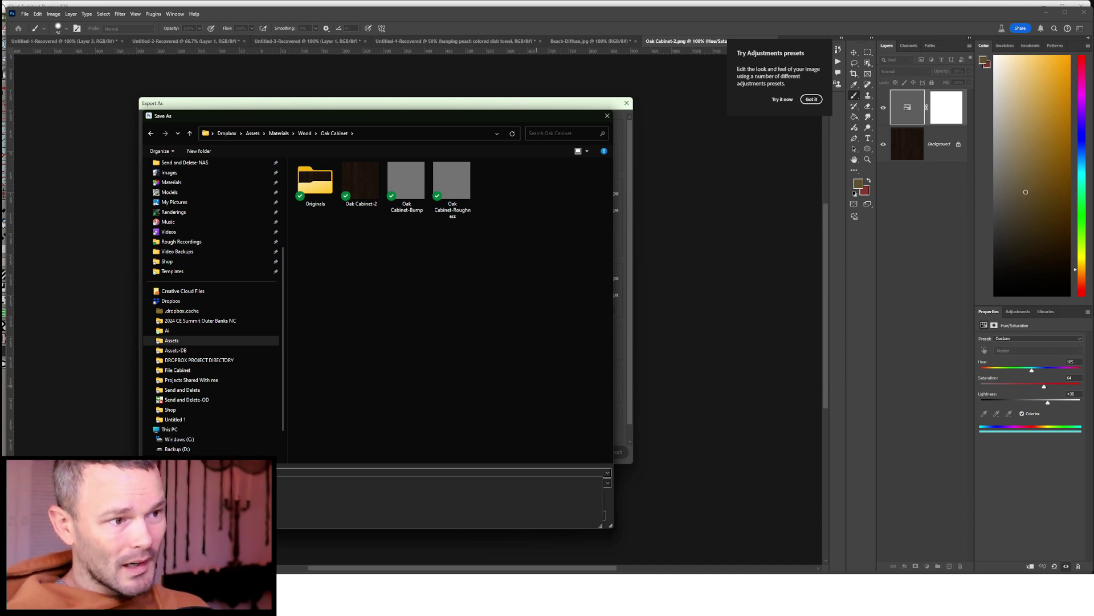
key("Return")
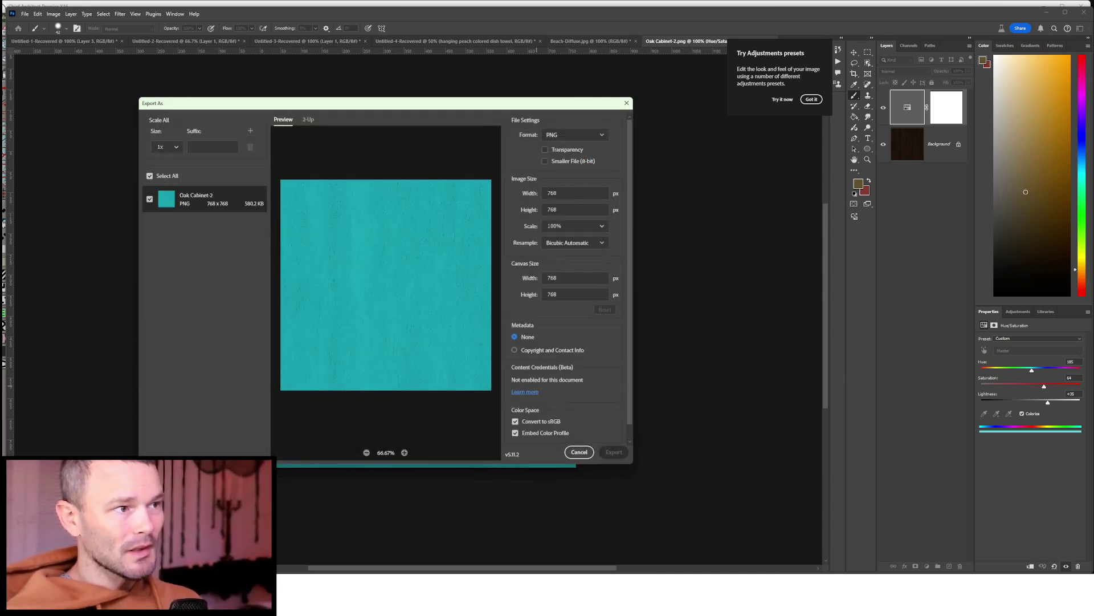
Switch to Chief Architect, turn off Blend with Texture and set the cabinet material's texture to Oak Cabinet-Teal.png from Materials\Wood\Oak Cabinet
key("alt+Tab")
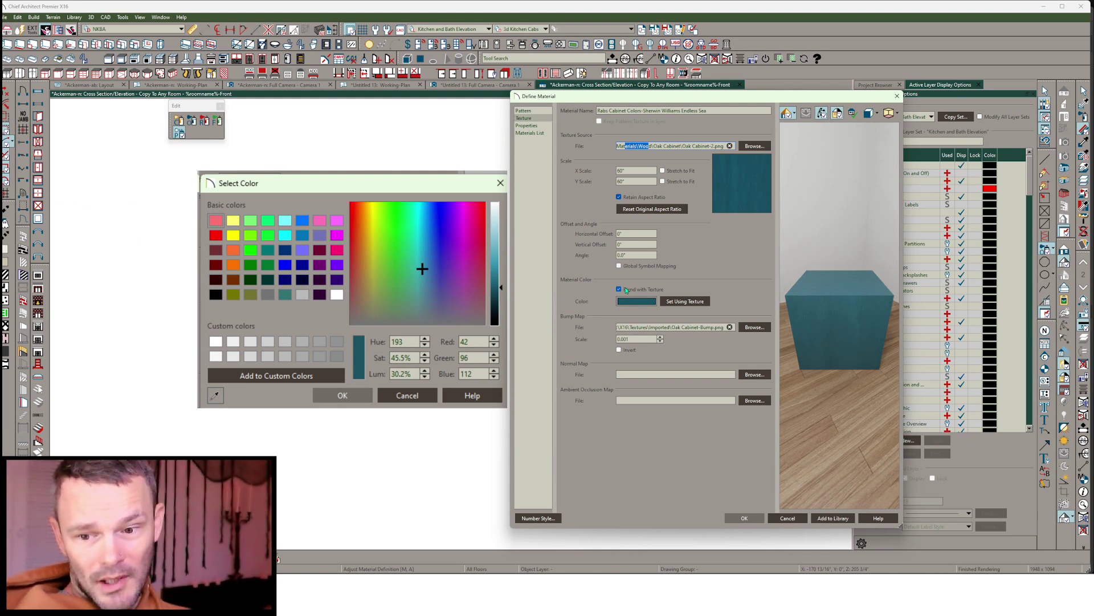
left_click(627, 290)
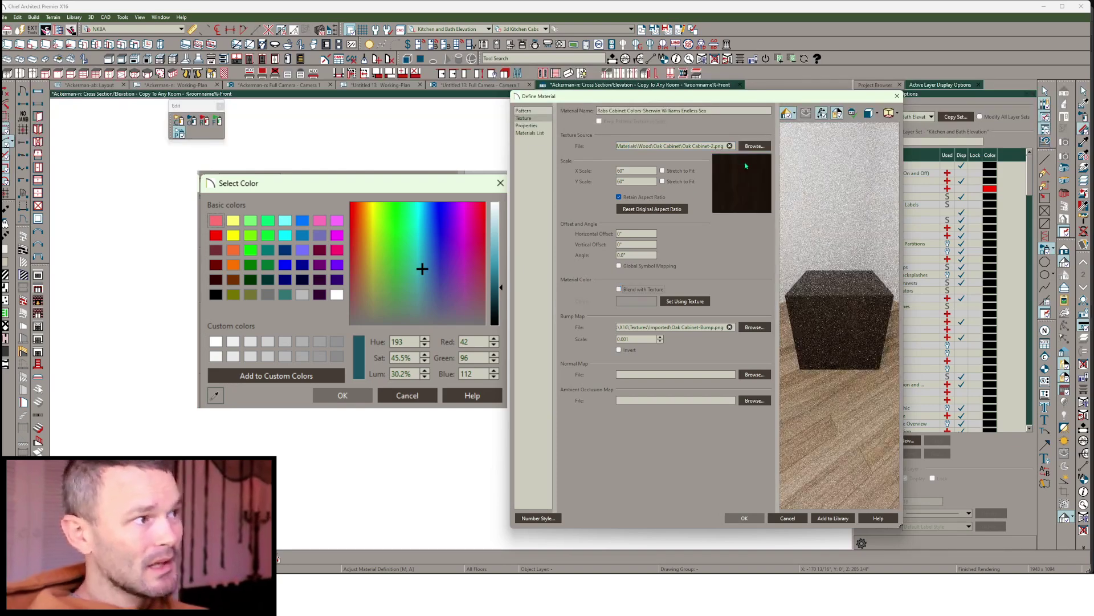
left_click(758, 147)
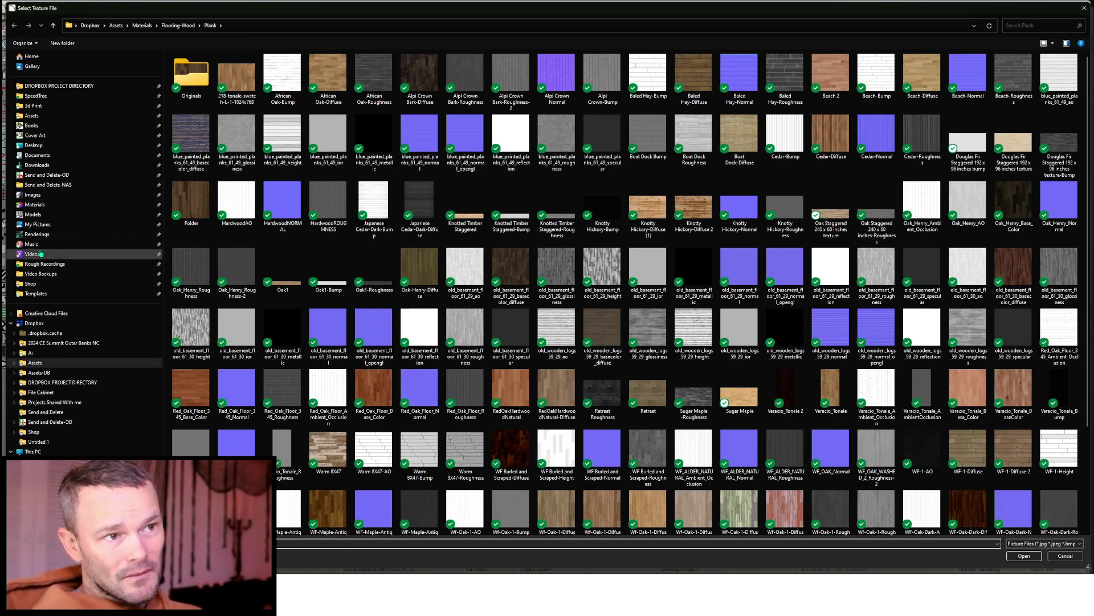
left_click(142, 25)
double_click(778, 224)
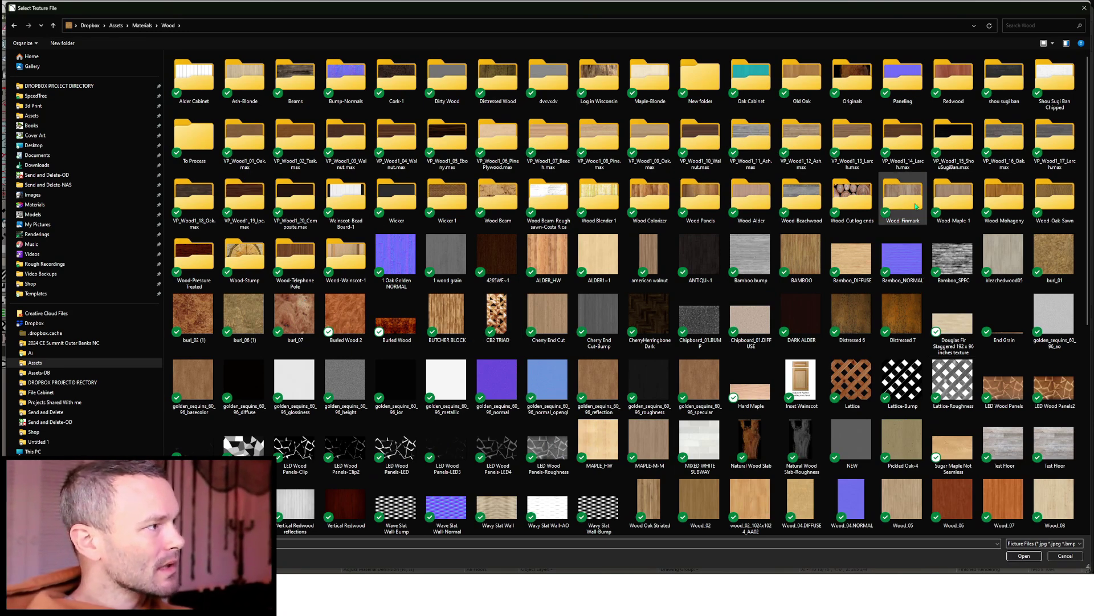
key("o")
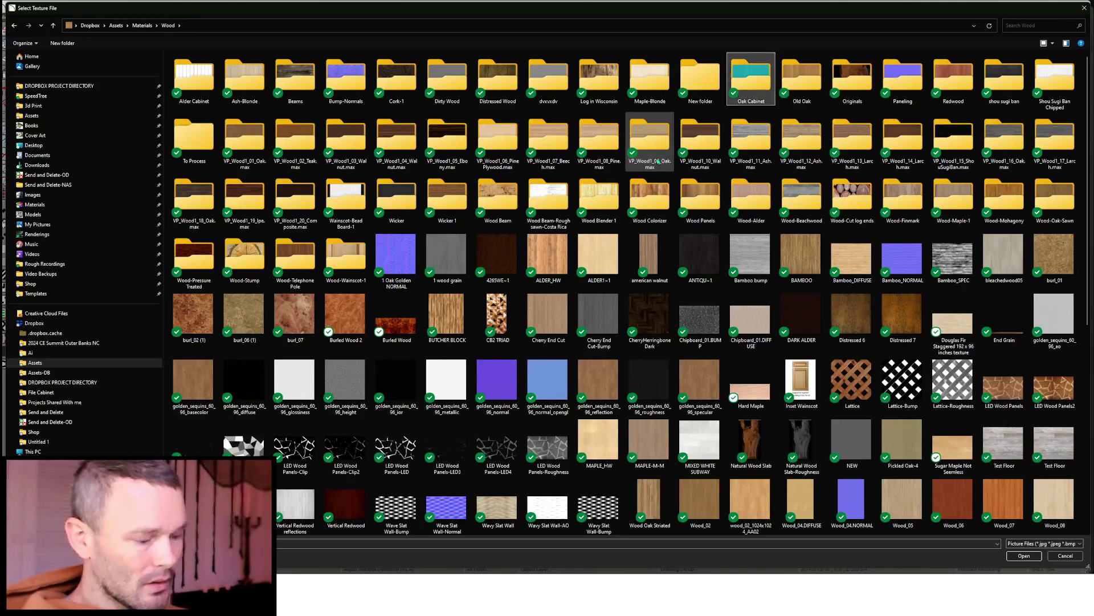
key("Return")
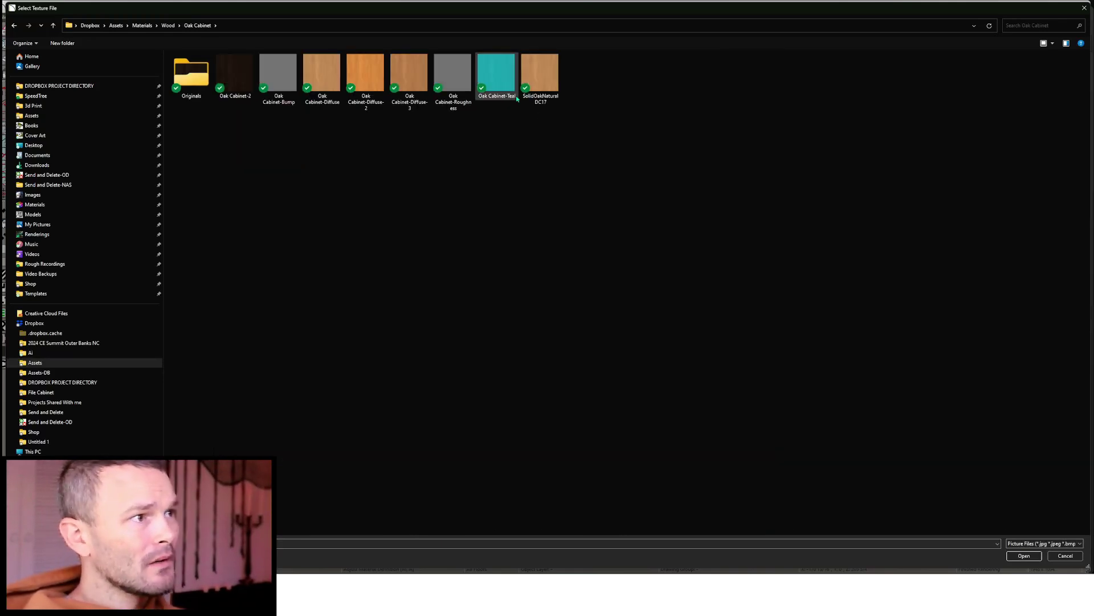
double_click(496, 73)
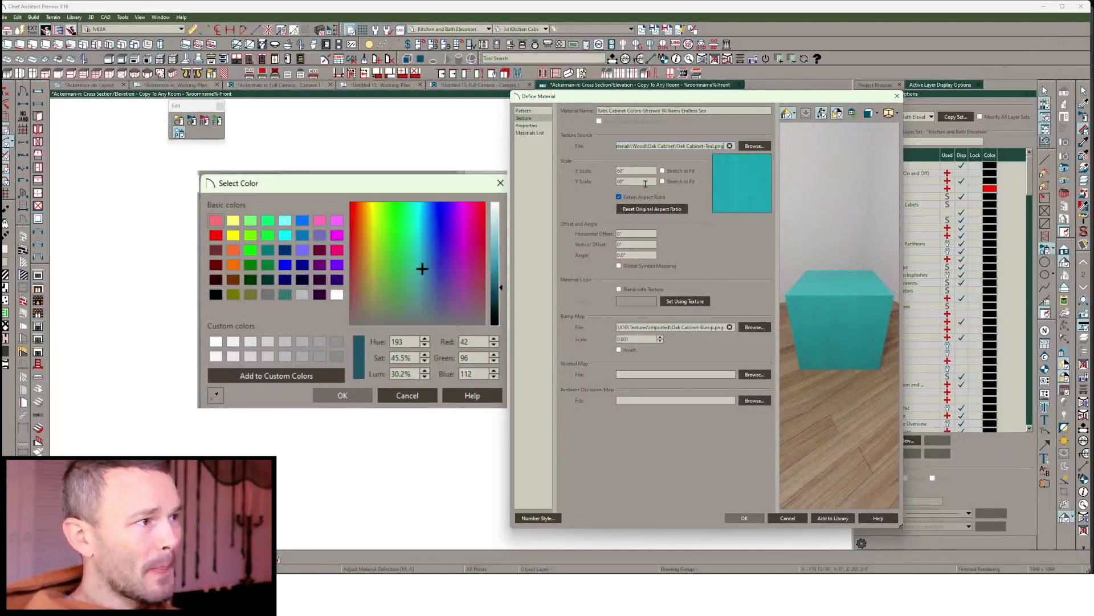
Change the cabinet material's pattern color from dark teal to a light aqua and apply the material definition to the elevation
left_click(524, 111)
left_click(636, 146)
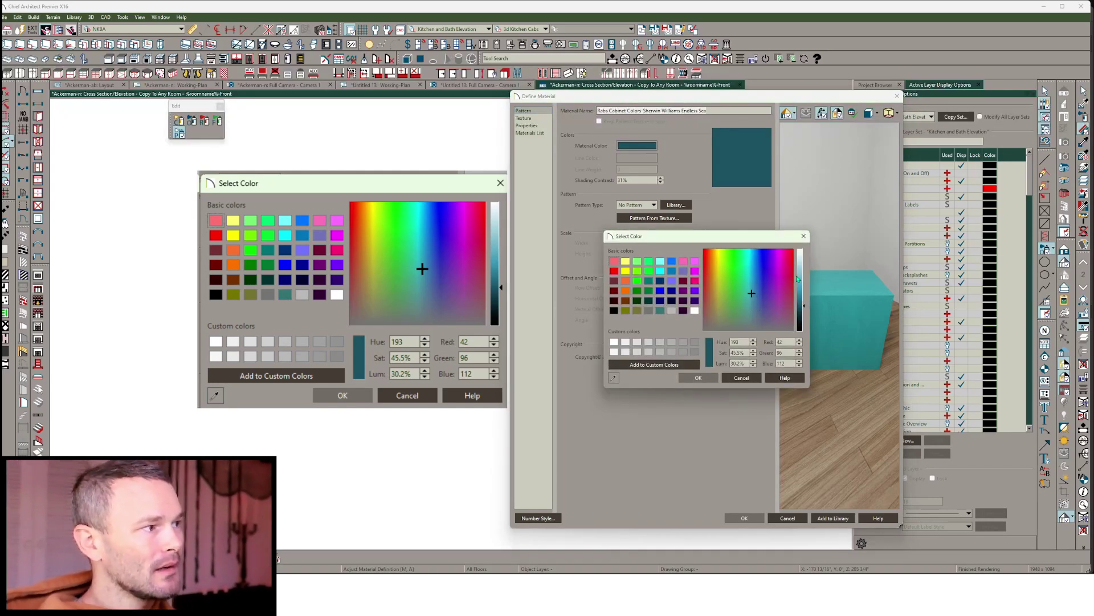
left_click(800, 276)
left_click(753, 284)
left_click(751, 287)
left_click(699, 378)
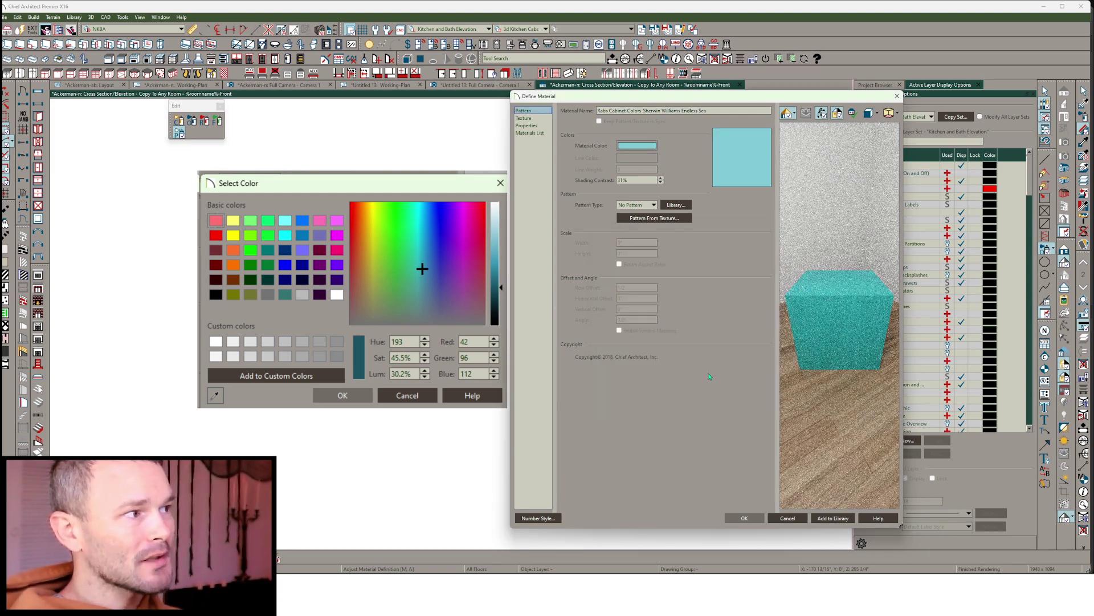
left_click(746, 518)
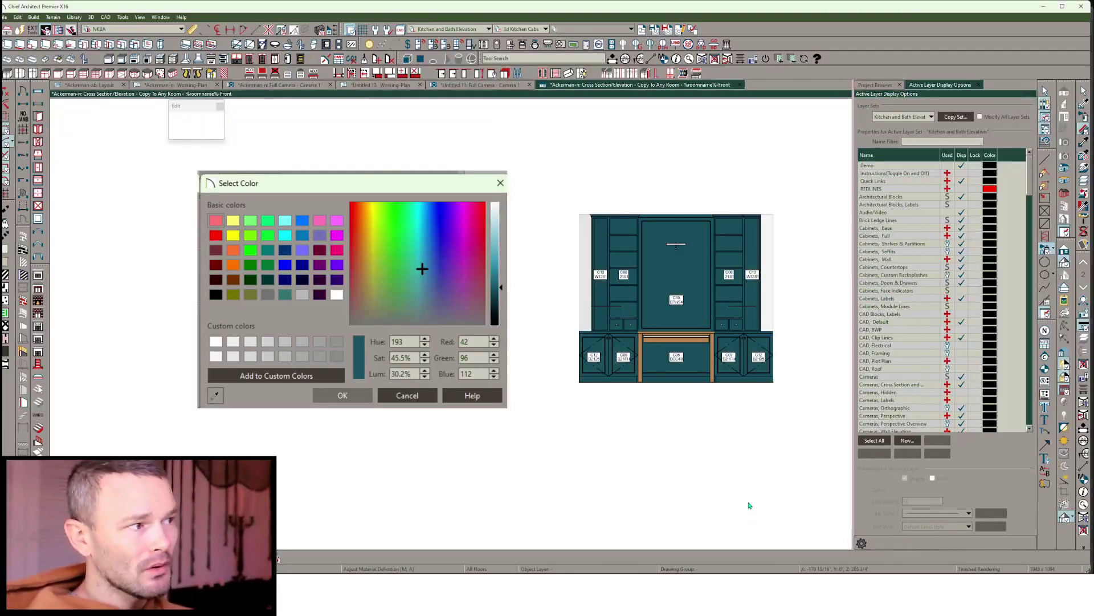
Compare the cabinet color in the front elevation with the textured cabinets in the Camera 1 view, and return to the elevation
scroll(790, 297, "up", 3)
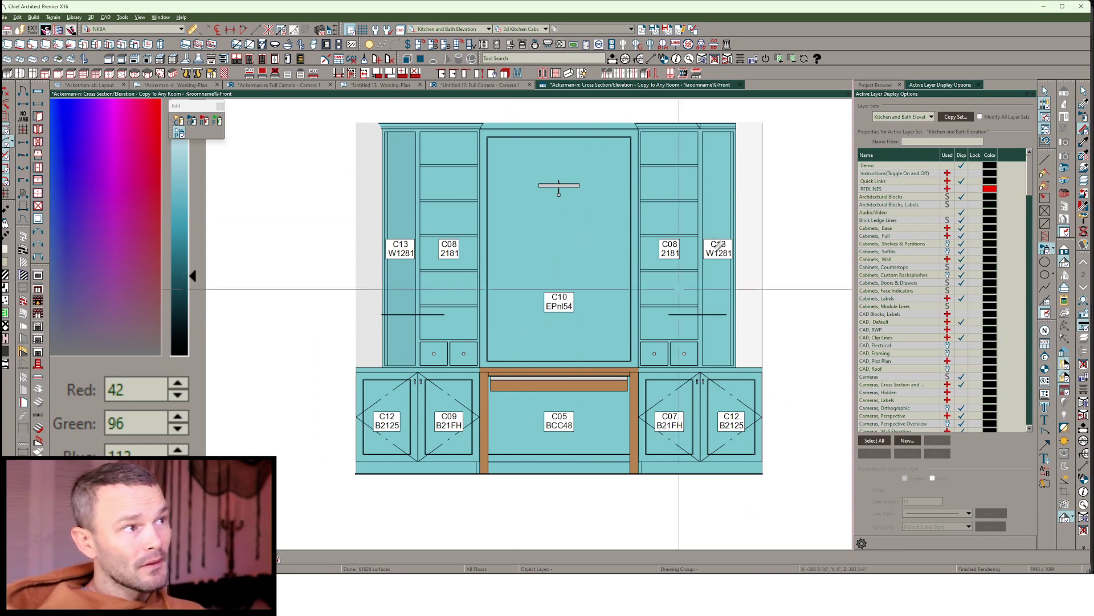
left_click(265, 85)
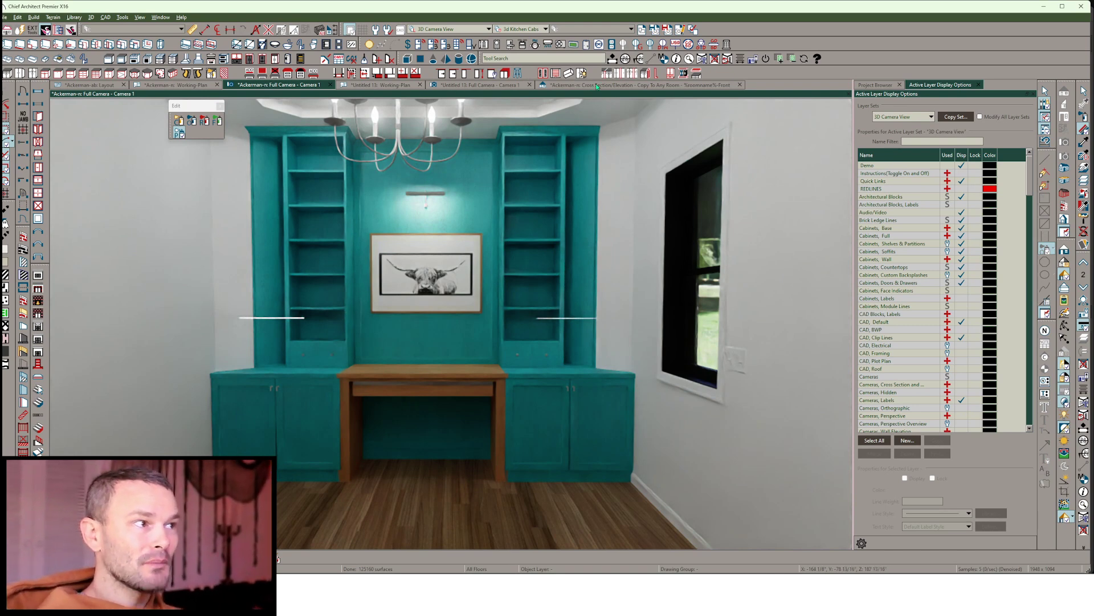
left_click(597, 86)
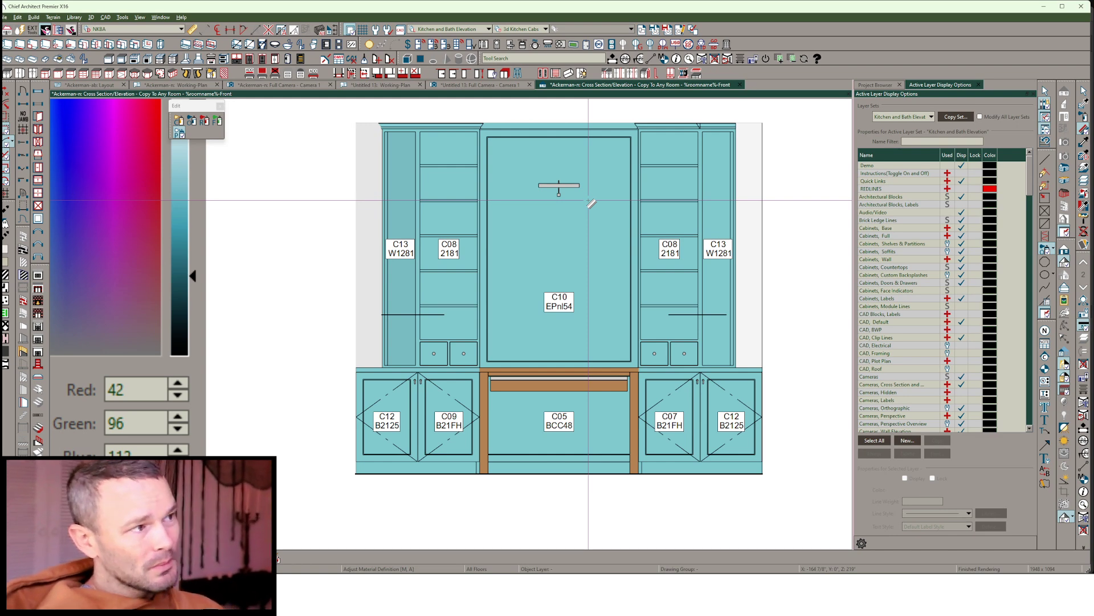
Open the material definition of the back panel between the upper shelves in the elevation
left_click(588, 200)
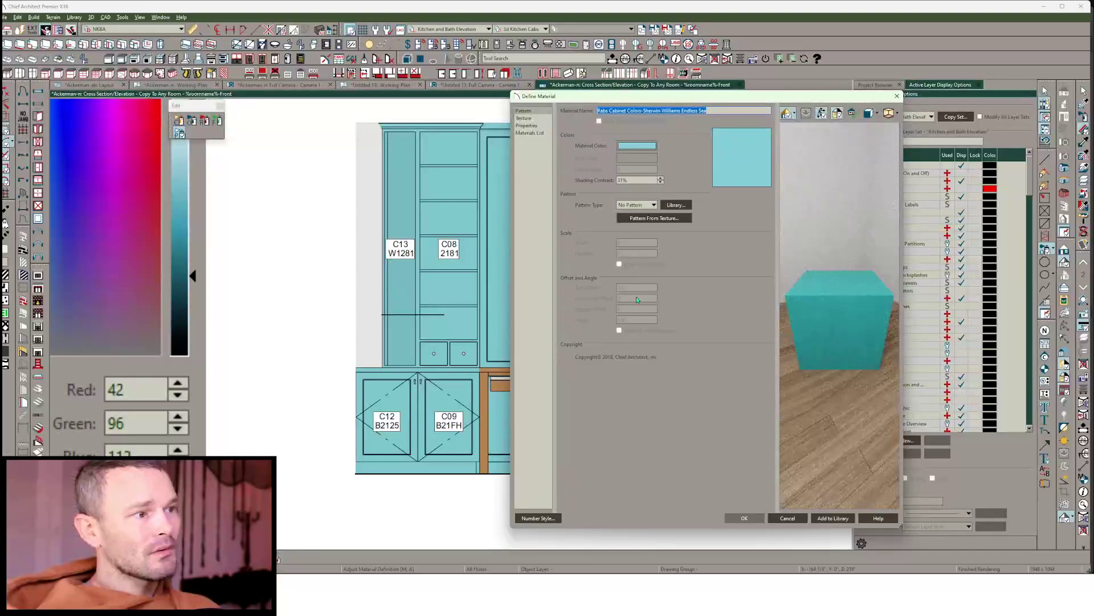